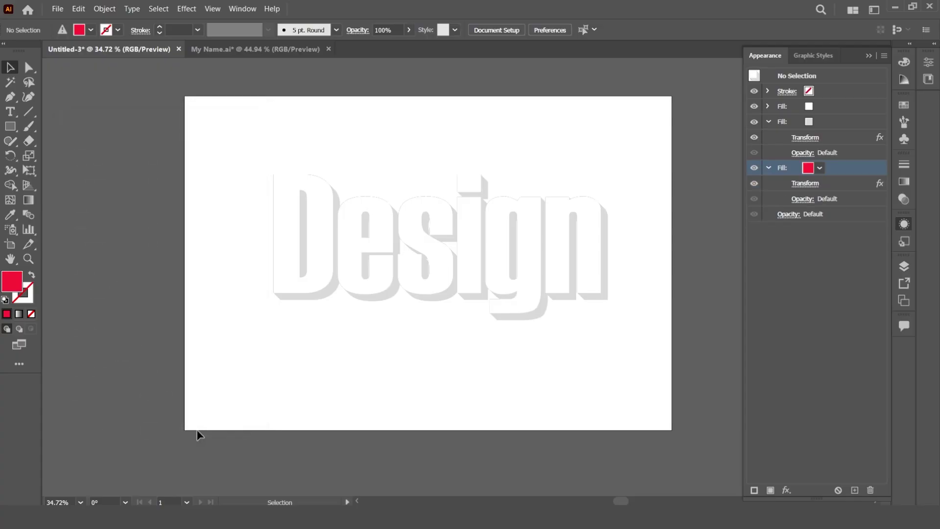
# - Move the Design text slightly up and to the left on the artboard, with its gray fill selected
pyautogui.moveTo(432, 279); pyautogui.dragTo(413, 267)
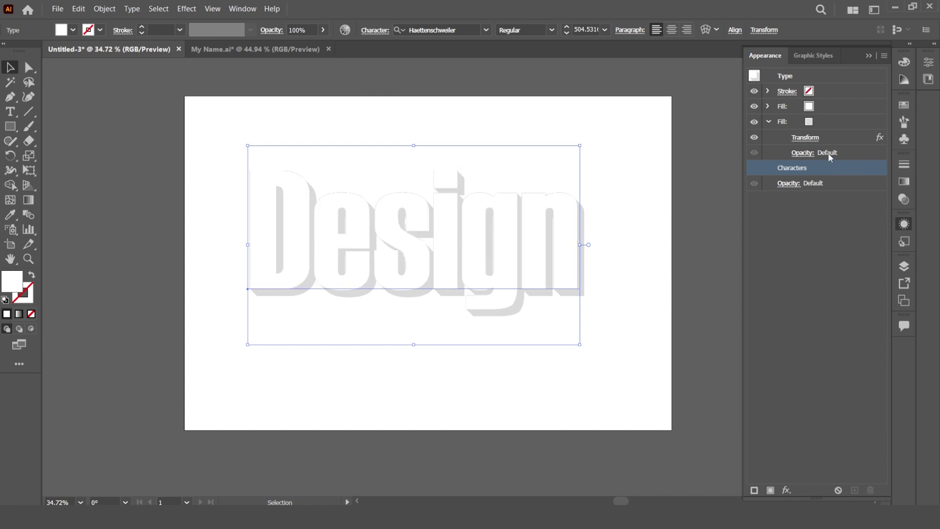
pyautogui.click(822, 121)
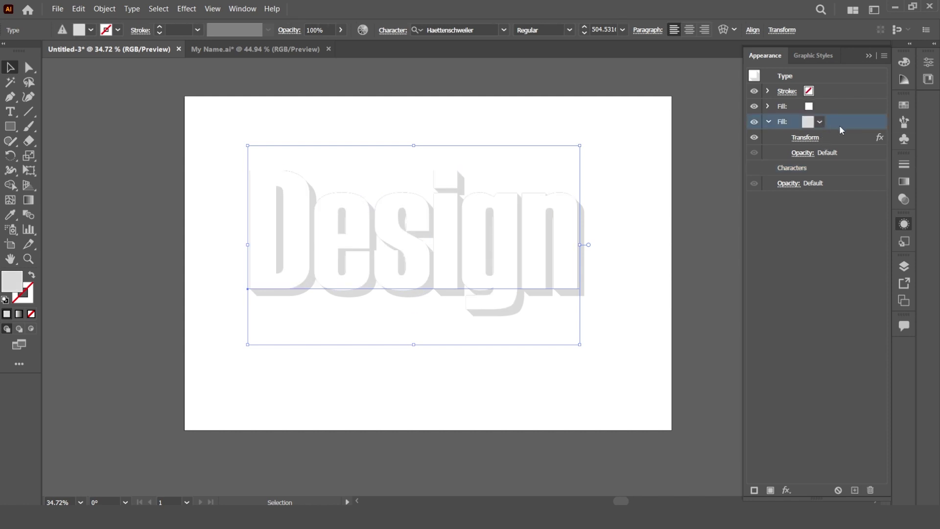
pyautogui.moveTo(559, 237); pyautogui.dragTo(610, 237)
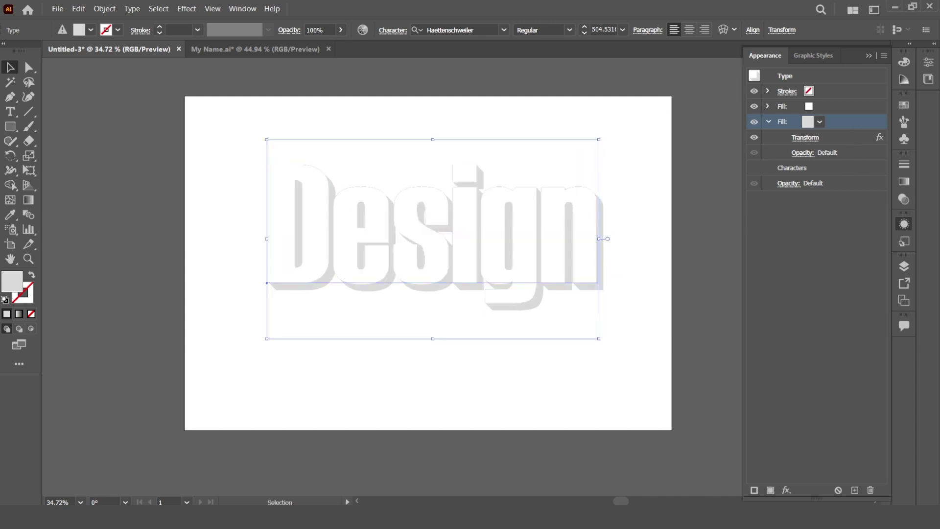
pyautogui.click(786, 490)
pyautogui.moveTo(823, 274)
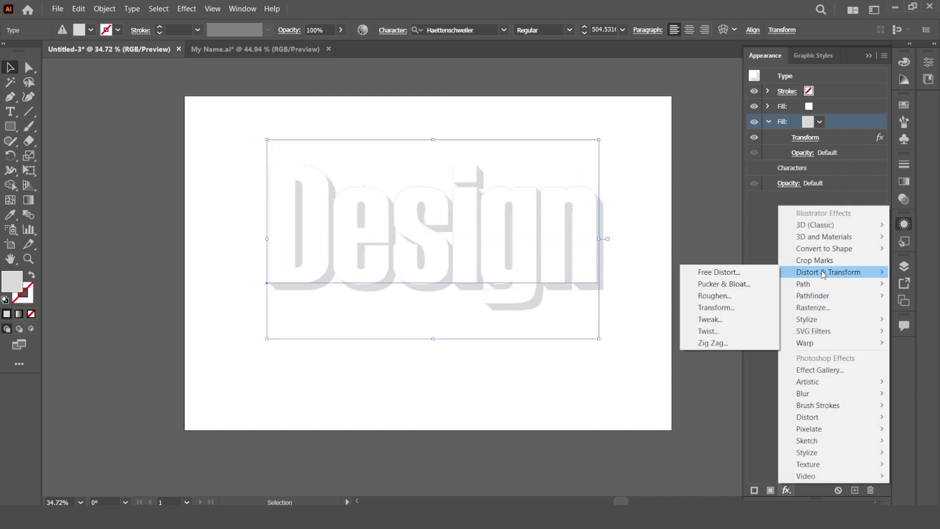
pyautogui.click(716, 308)
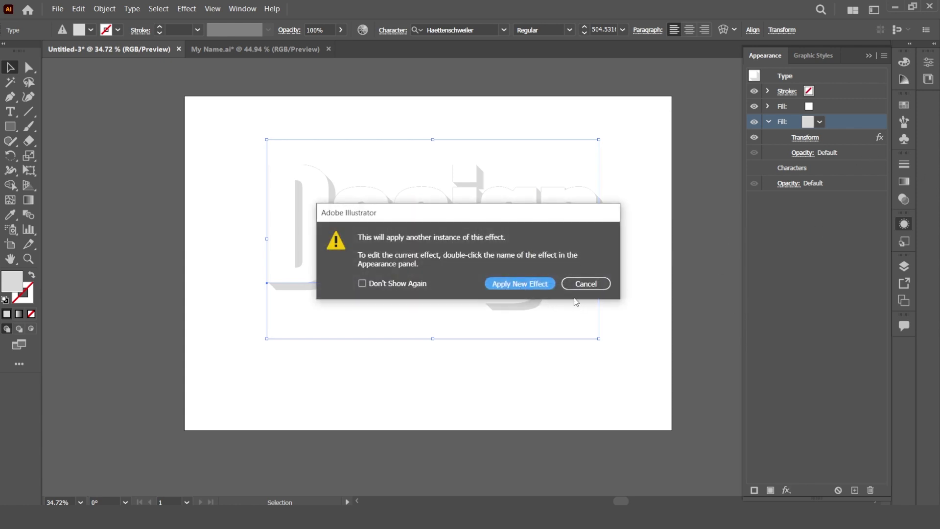
pyautogui.click(590, 284)
# - Try a 0.4 px horizontal and 0.5 px vertical move in the gray fill's existing Transform effect
pyautogui.click(805, 137)
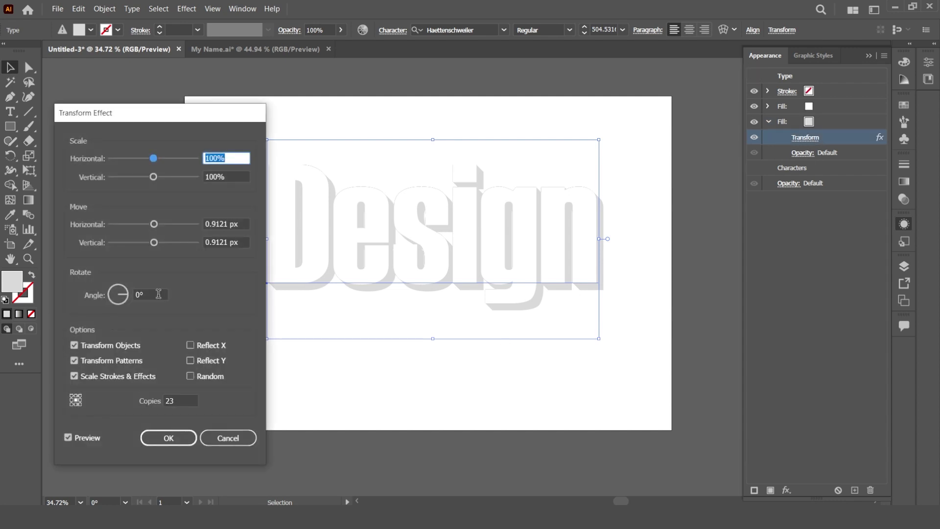
pyautogui.click(244, 224)
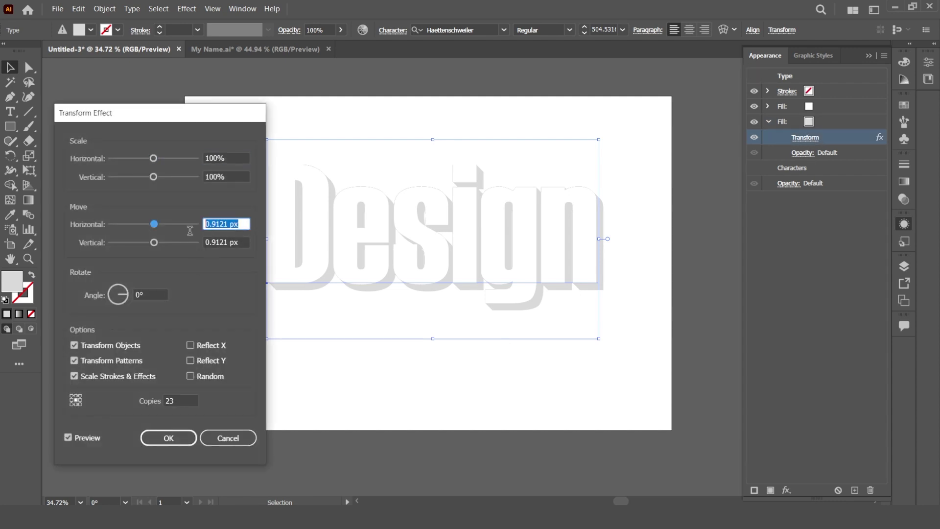
pyautogui.write('.4')
pyautogui.press('Tab')
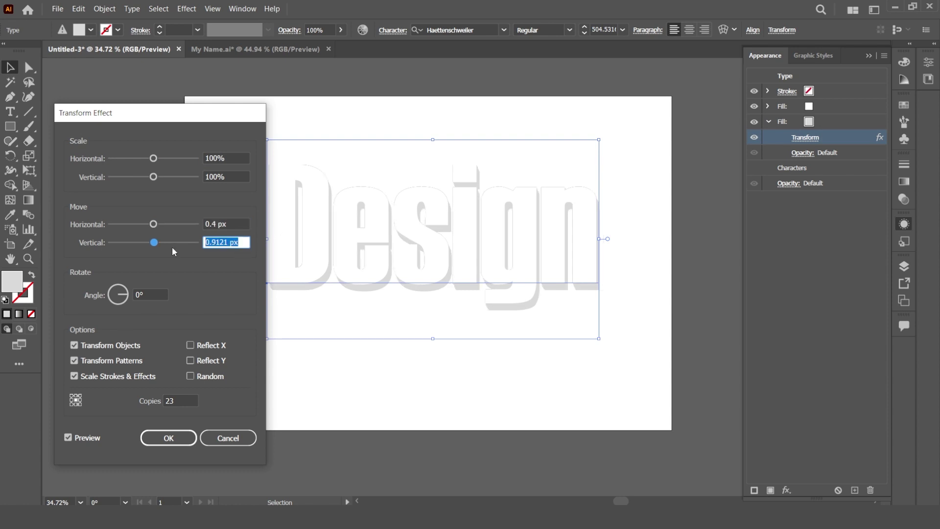
pyautogui.write('.5')
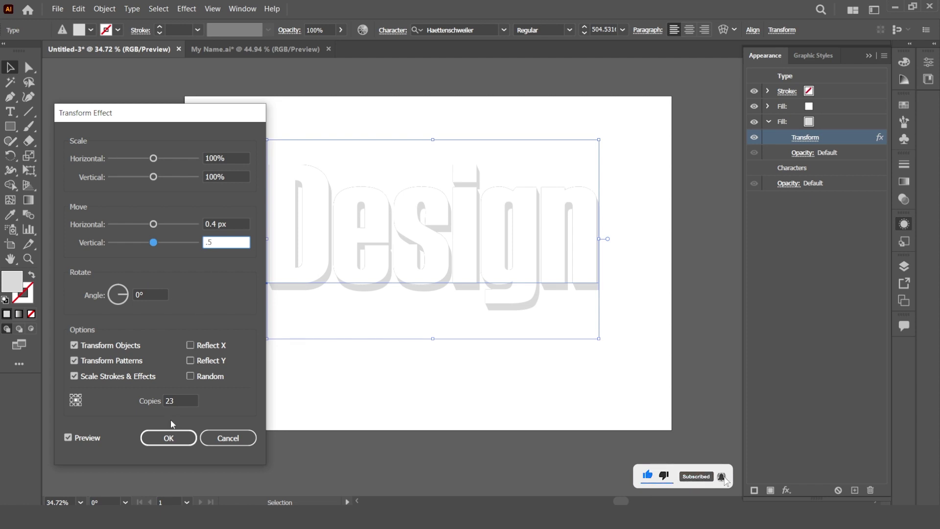
# - Try different copy counts in the Transform effect, up to 41 and down to 5, and discard the changes
pyautogui.click(186, 400)
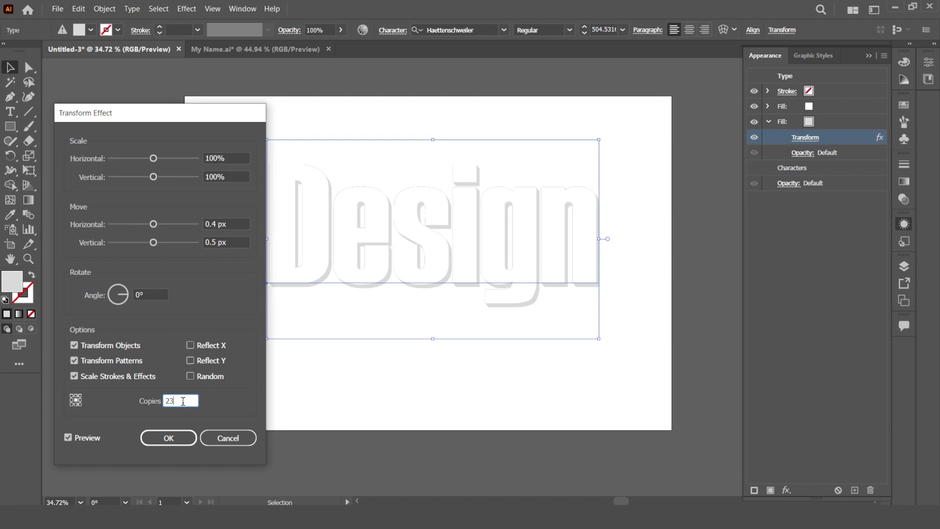
pyautogui.press('Up')
pyautogui.press('Up')
pyautogui.press('Up')
pyautogui.press('Up')
pyautogui.press('Up')
pyautogui.press('Up')
pyautogui.press('Up')
pyautogui.press('Up')
pyautogui.press('Up')
pyautogui.press('Up')
pyautogui.press('Up')
pyautogui.press('Up')
pyautogui.press('Up')
pyautogui.press('Up')
pyautogui.press('Up')
pyautogui.press('Up')
pyautogui.press('Up')
pyautogui.press('Up')
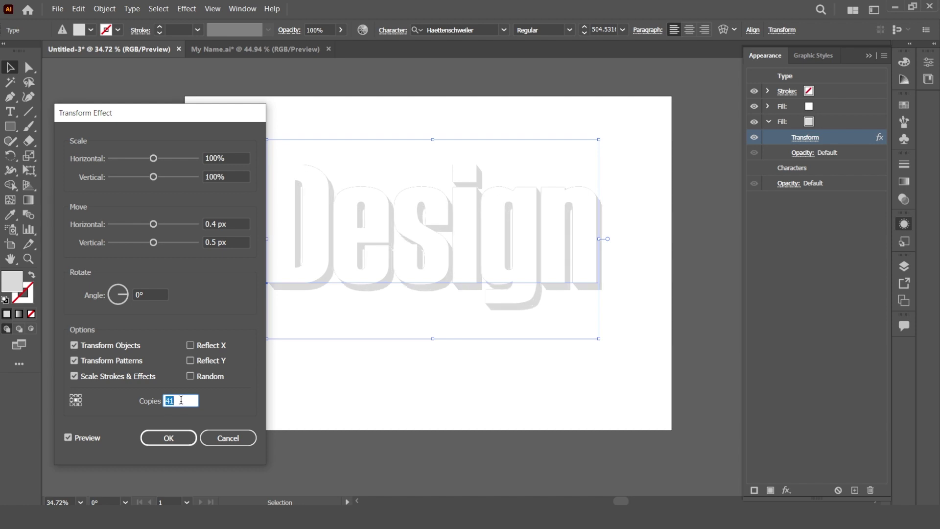
pyautogui.press('Down')
pyautogui.press('Down')
pyautogui.press('Down')
pyautogui.press('Down')
pyautogui.press('Down')
pyautogui.press('Down')
pyautogui.press('Down')
pyautogui.press('Down')
pyautogui.press('Down')
pyautogui.press('Down')
pyautogui.press('Down')
pyautogui.press('Down')
pyautogui.press('Down')
pyautogui.press('Down')
pyautogui.press('Down')
pyautogui.press('Down')
pyautogui.press('Down')
pyautogui.press('Down')
pyautogui.press('Down')
pyautogui.press('Down')
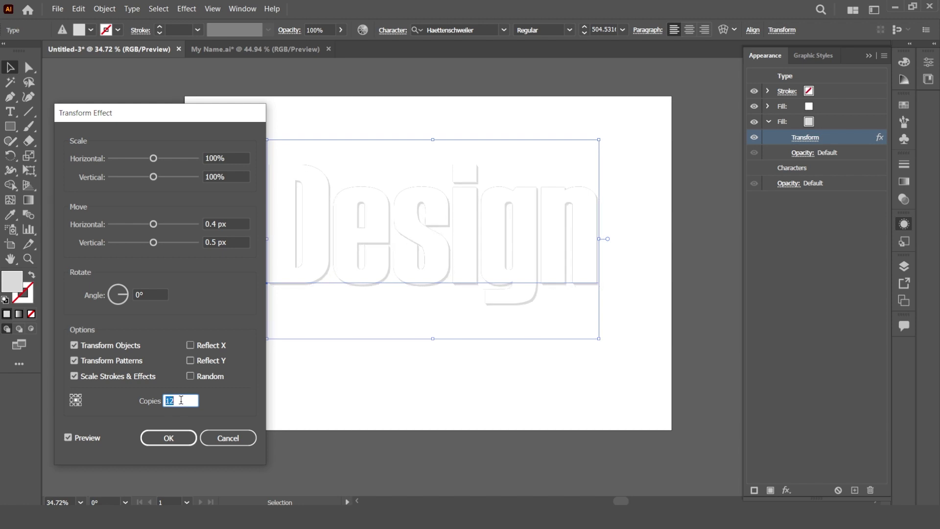
pyautogui.press('Down')
pyautogui.press('Down')
pyautogui.press('Down')
pyautogui.press('Down')
pyautogui.press('Down')
pyautogui.press('Down')
pyautogui.press('Down')
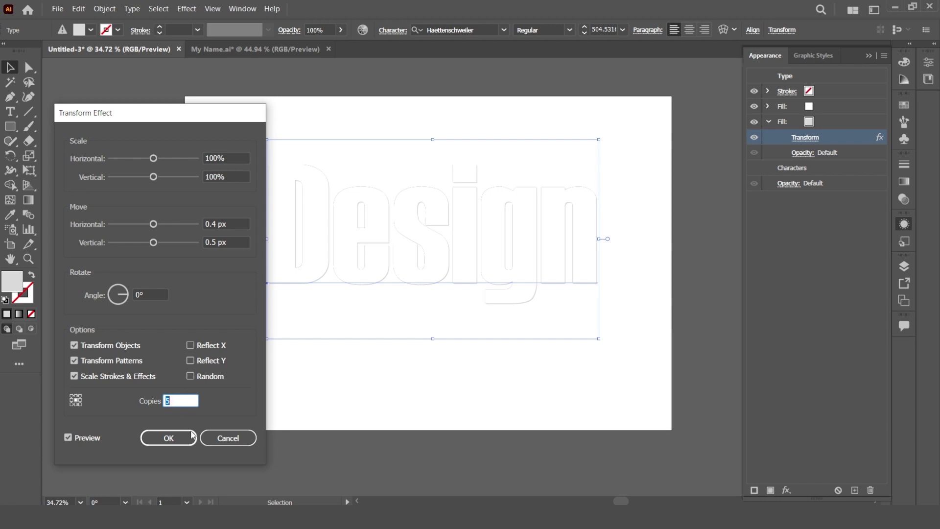
pyautogui.click(226, 438)
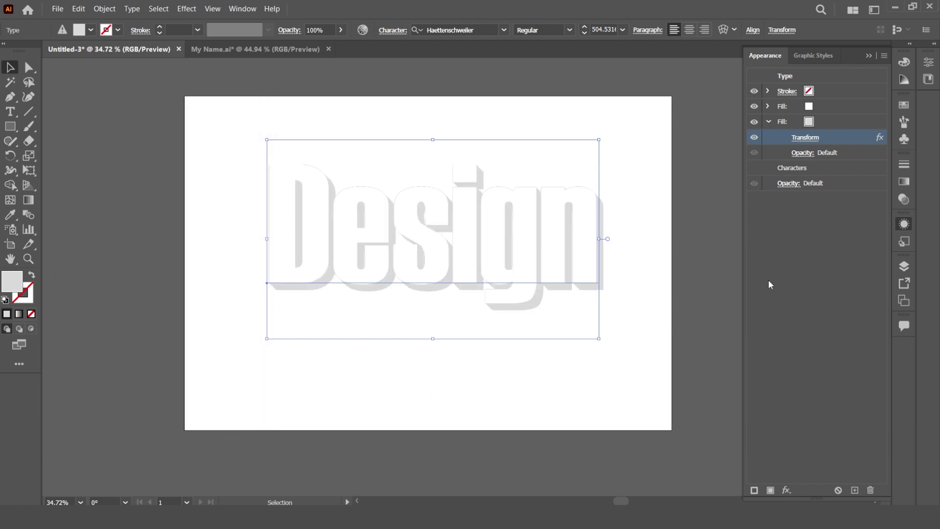
# - Duplicate the Design text's white fill and place the copy beneath the gray fill in the appearance stack
pyautogui.click(707, 266)
pyautogui.click(561, 243)
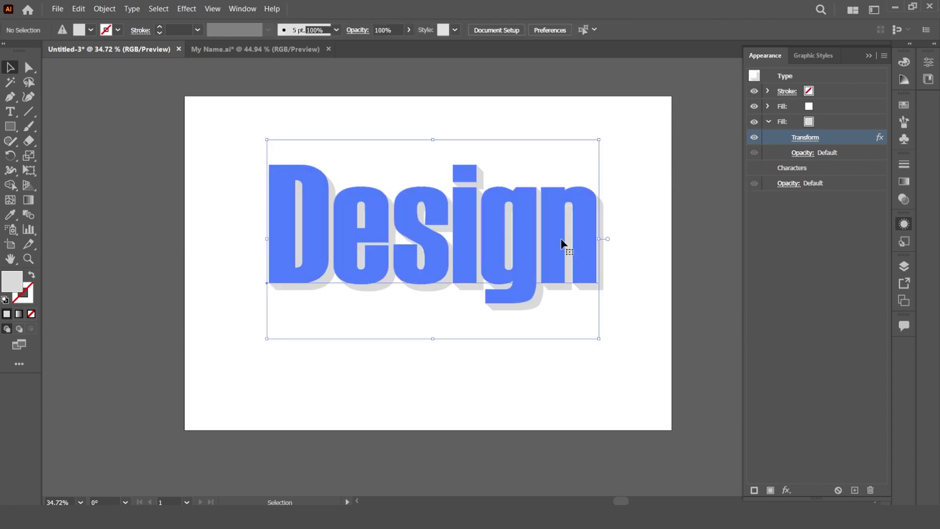
pyautogui.click(854, 109)
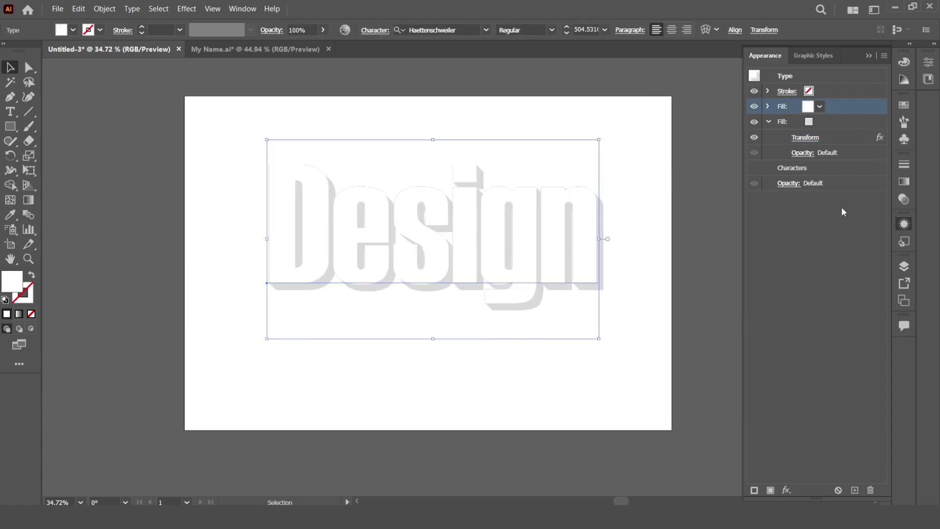
pyautogui.click(769, 121)
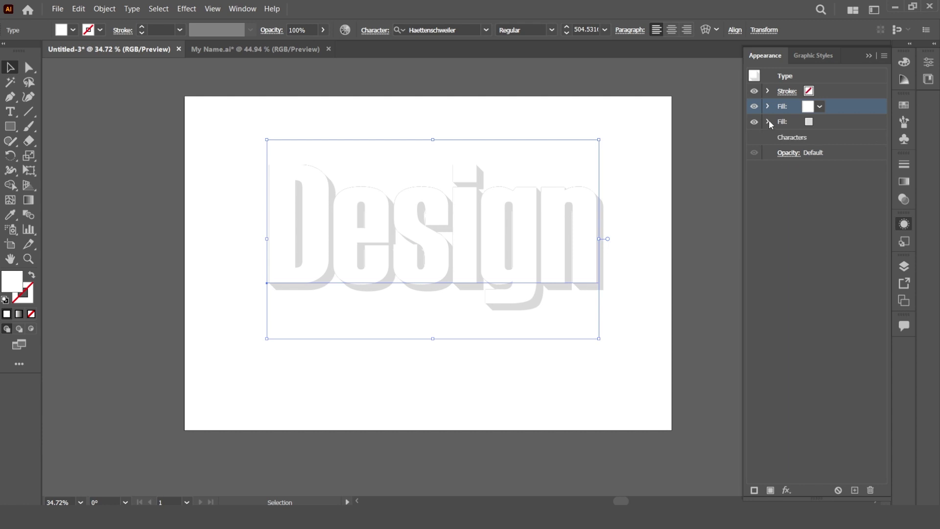
pyautogui.click(855, 491)
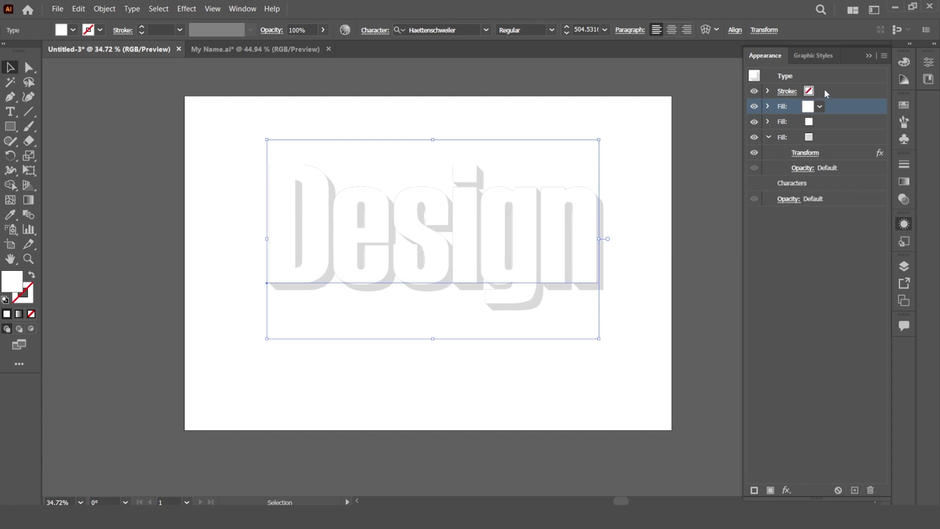
pyautogui.moveTo(836, 110); pyautogui.dragTo(772, 144)
pyautogui.click(768, 137)
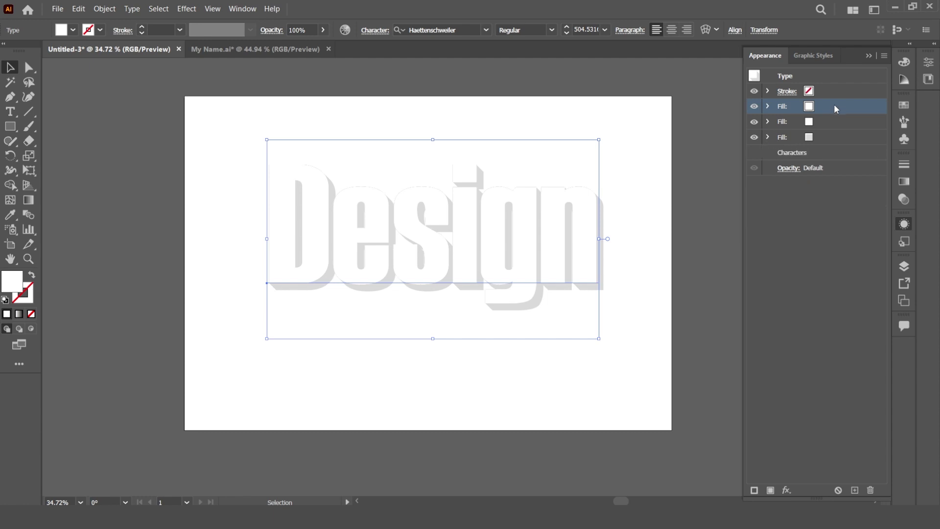
pyautogui.moveTo(836, 108); pyautogui.dragTo(835, 148)
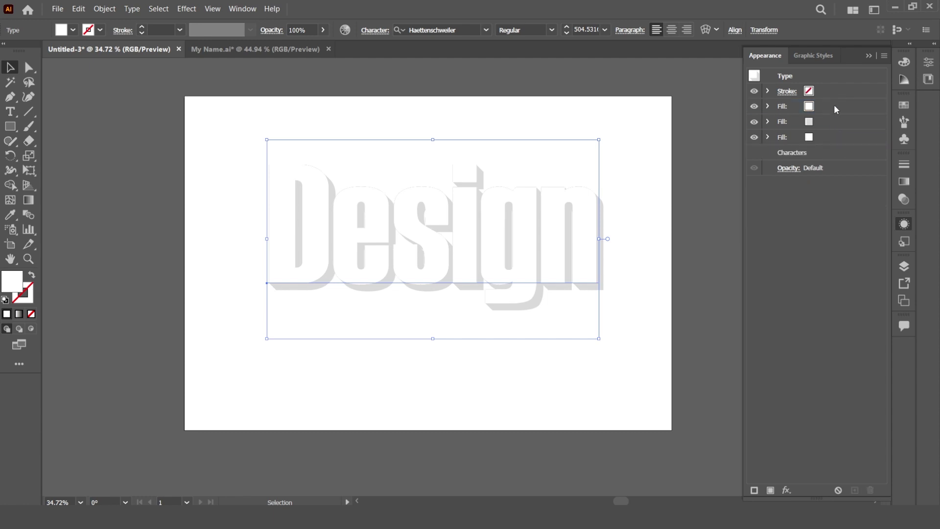
# - Check the contents of both white fills and delete the one beneath the gray fill
pyautogui.click(768, 106)
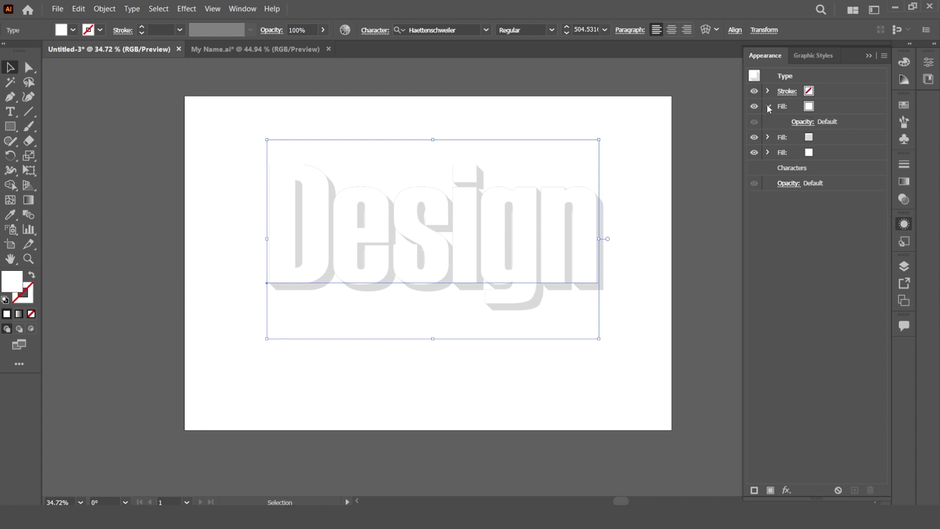
pyautogui.click(767, 106)
pyautogui.click(768, 137)
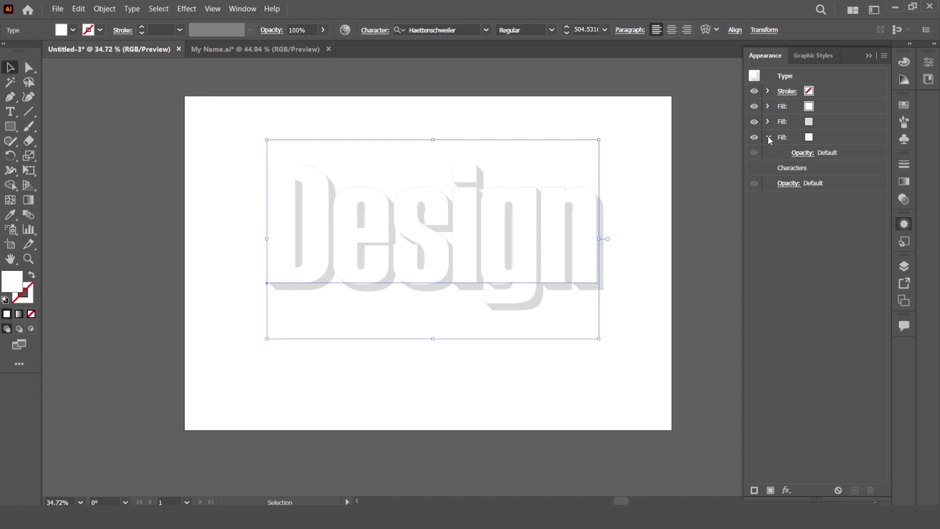
pyautogui.click(768, 137)
pyautogui.click(834, 105)
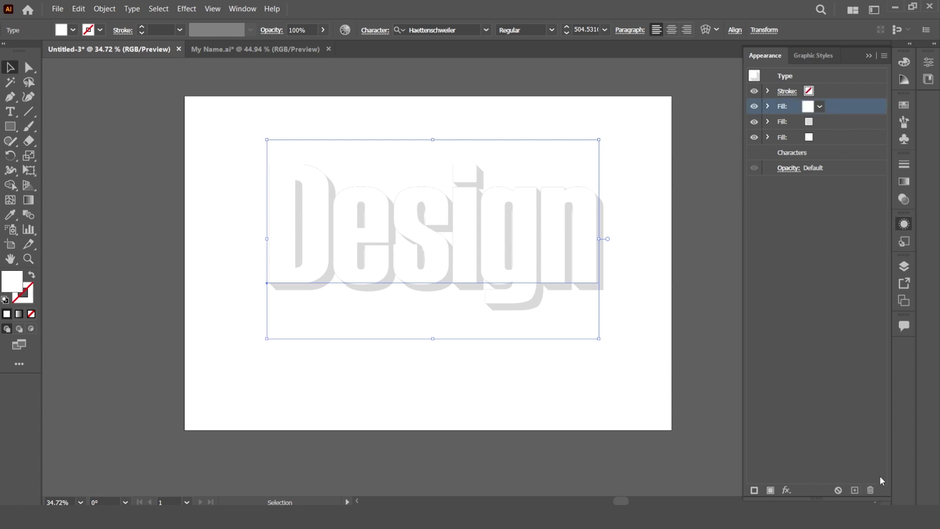
pyautogui.click(832, 138)
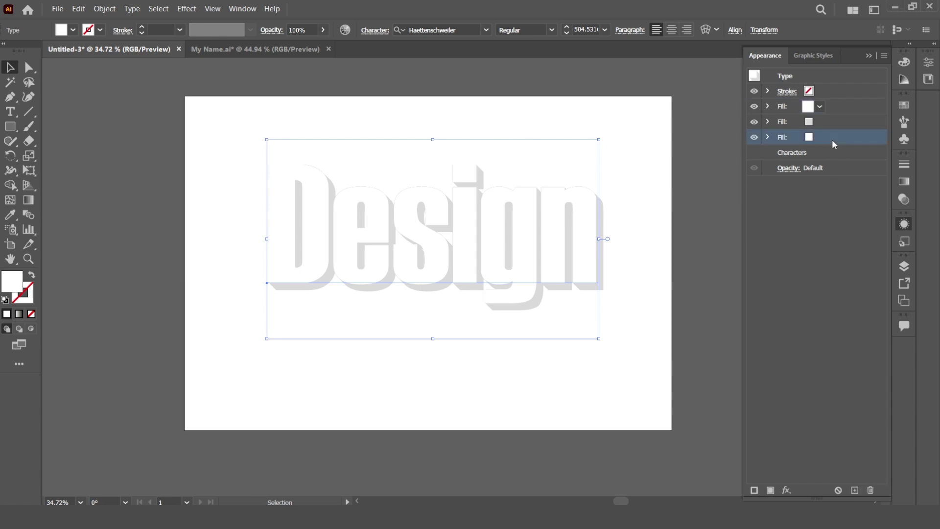
pyautogui.click(870, 492)
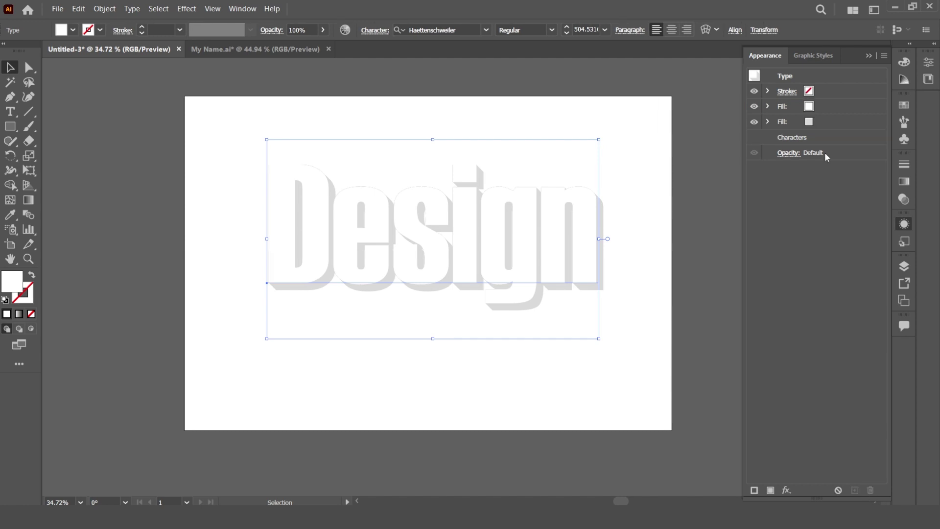
# - Duplicate the gray fill together with its effect and select the lower of the two gray fills
pyautogui.click(824, 122)
pyautogui.click(854, 491)
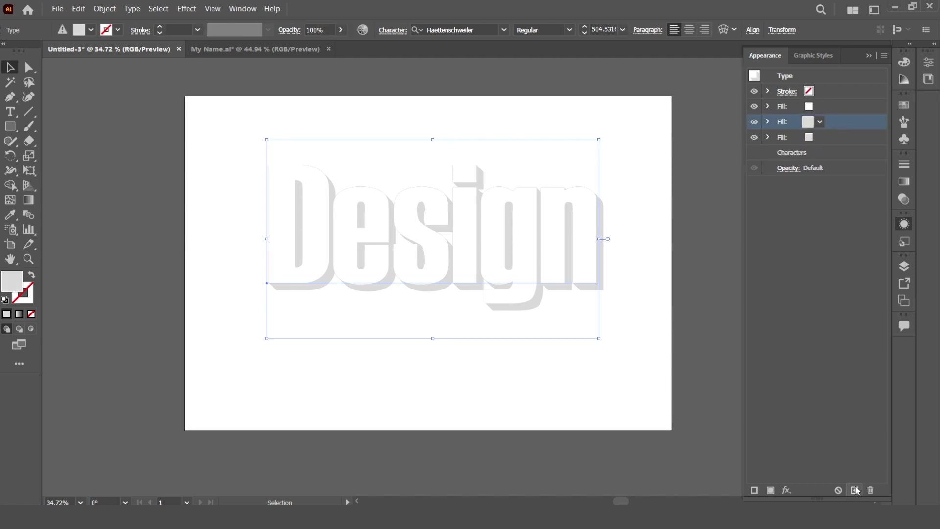
pyautogui.click(826, 139)
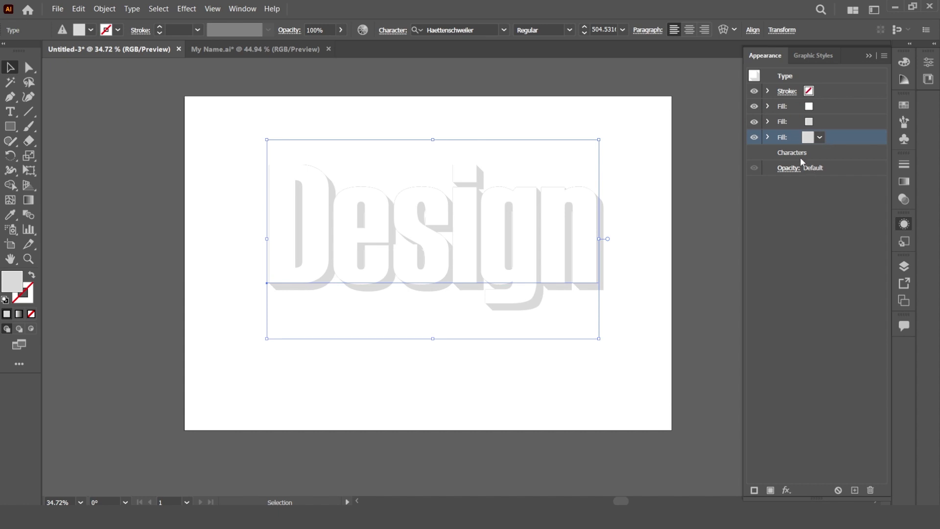
pyautogui.click(786, 490)
pyautogui.moveTo(828, 272)
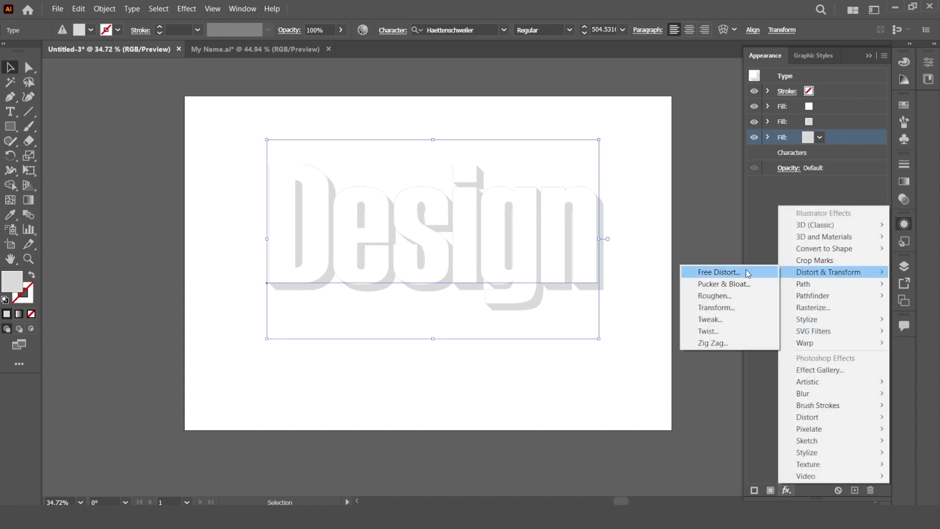
pyautogui.click(733, 308)
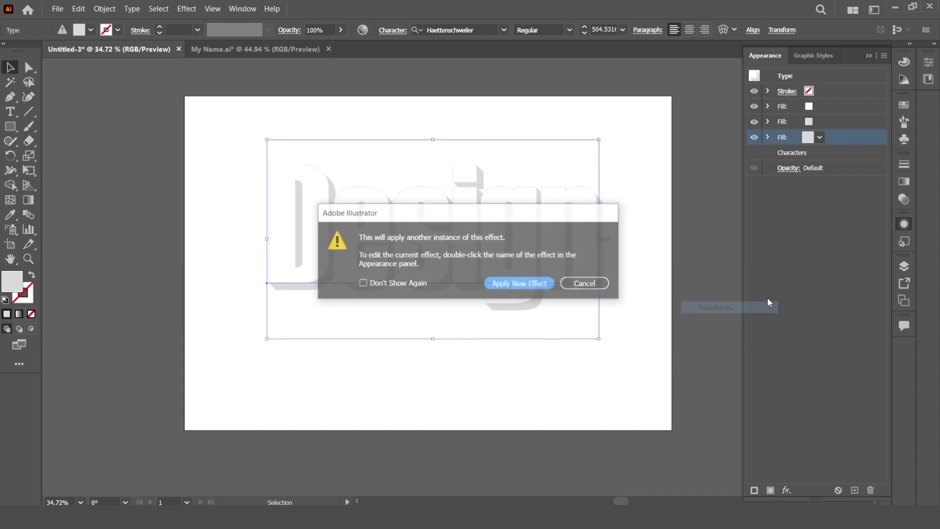
pyautogui.click(513, 283)
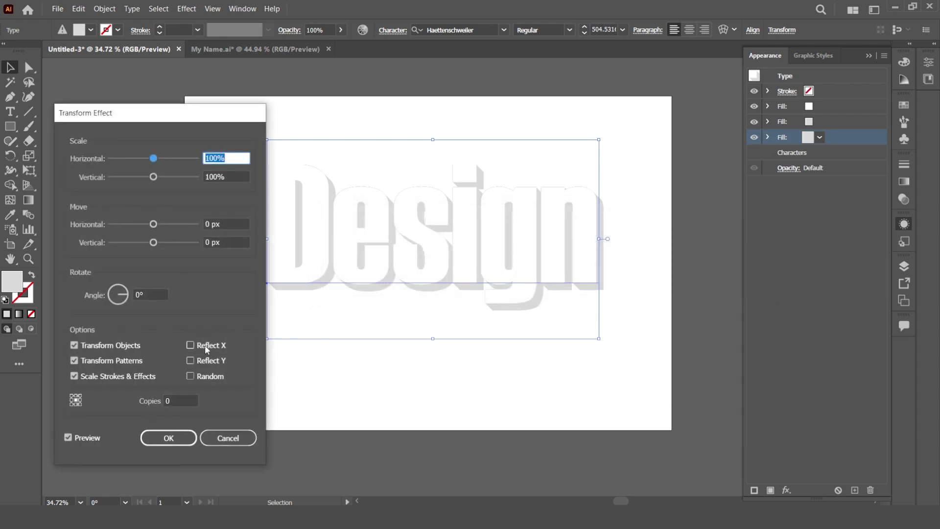
pyautogui.click(228, 438)
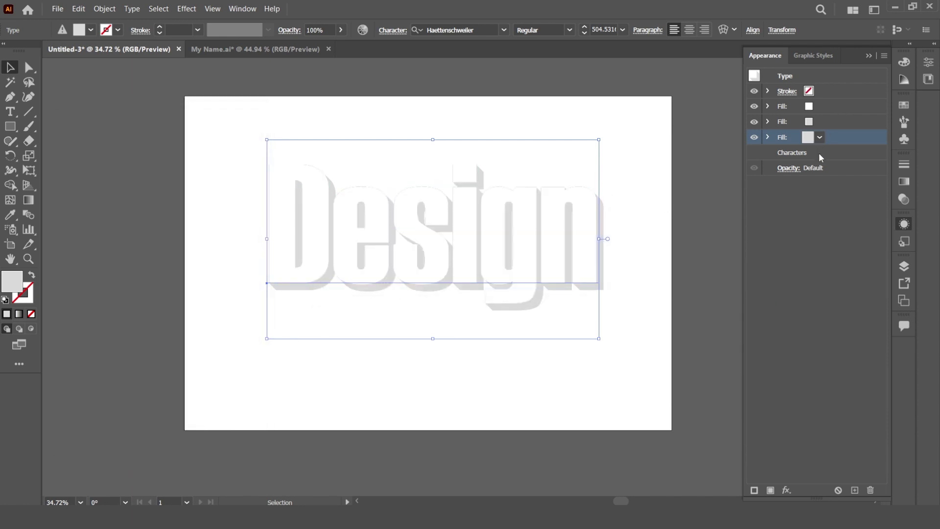
# - Recolor the lowest fill of the Design text to the pinkish red ff3b4e
pyautogui.click(820, 137)
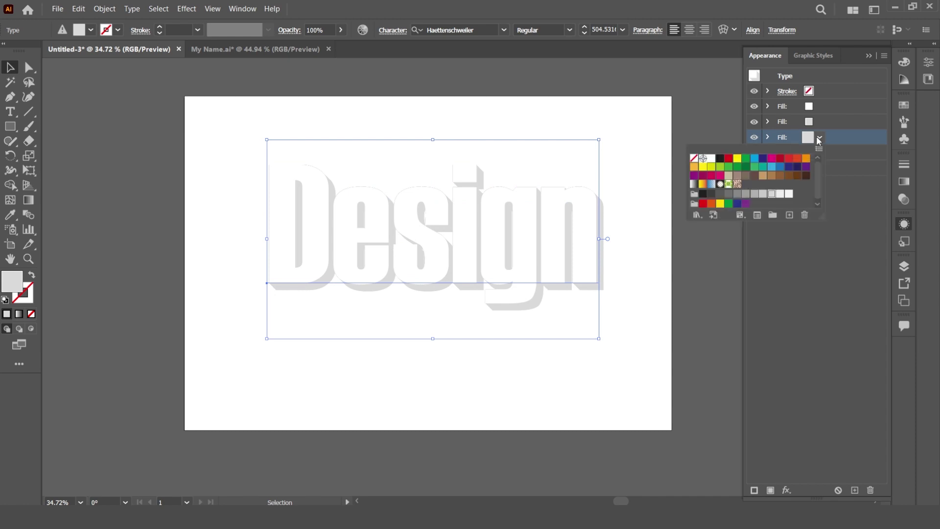
pyautogui.click(728, 159)
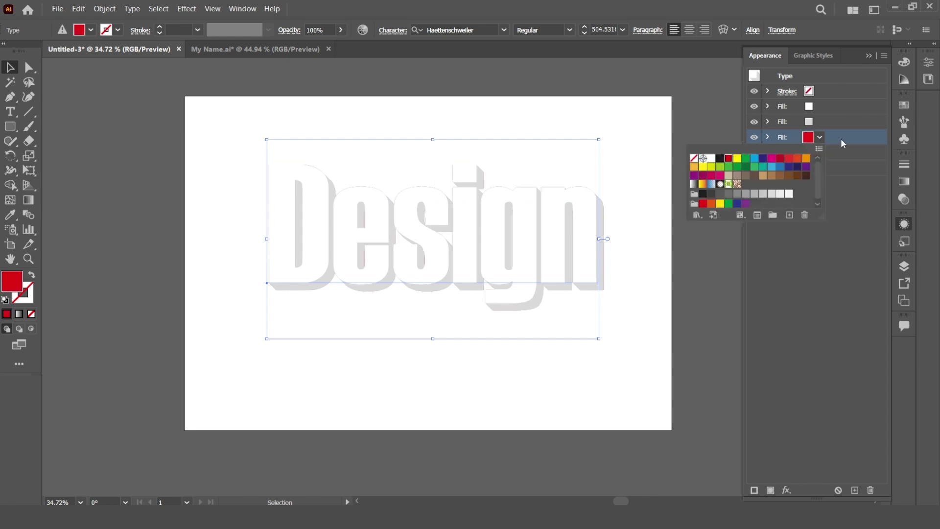
pyautogui.click(820, 137)
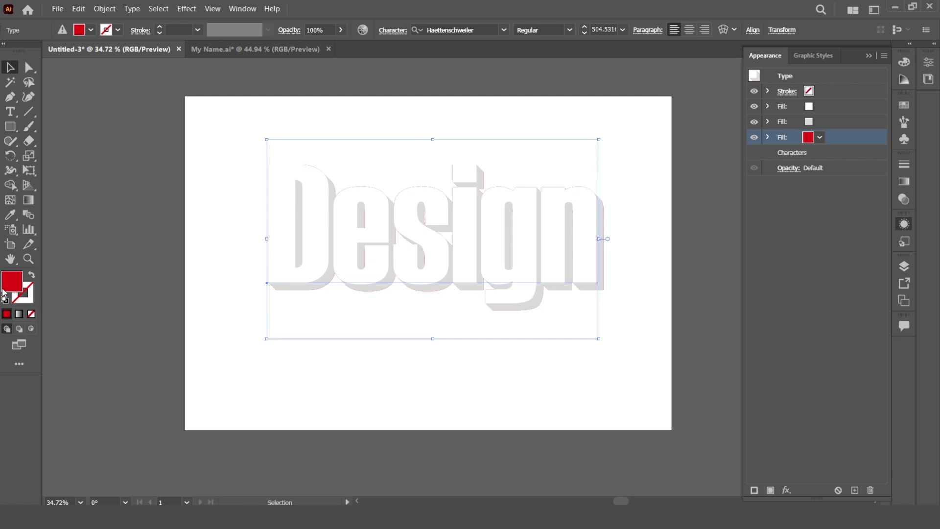
pyautogui.doubleClick(17, 284)
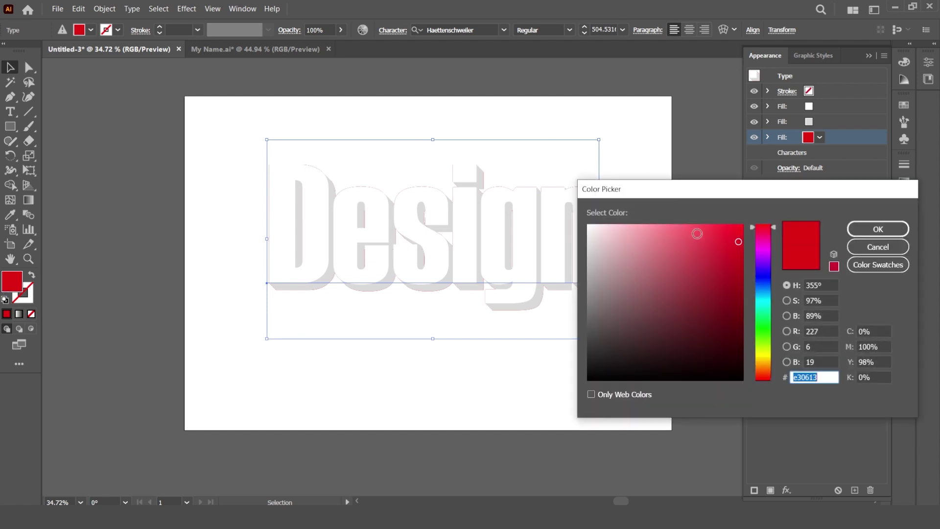
pyautogui.moveTo(698, 234)
pyautogui.mouseDown()
pyautogui.moveTo(716, 218)
pyautogui.moveTo(707, 225)
pyautogui.mouseUp()
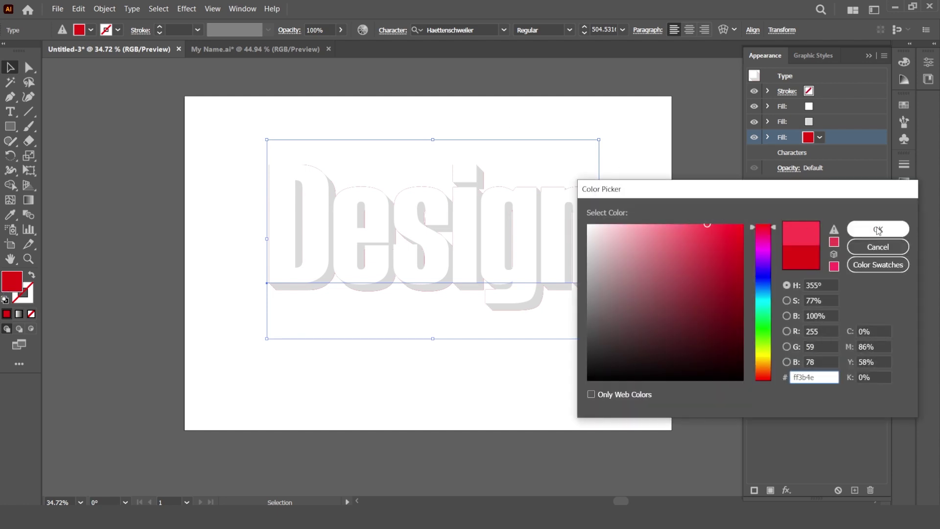
pyautogui.click(877, 229)
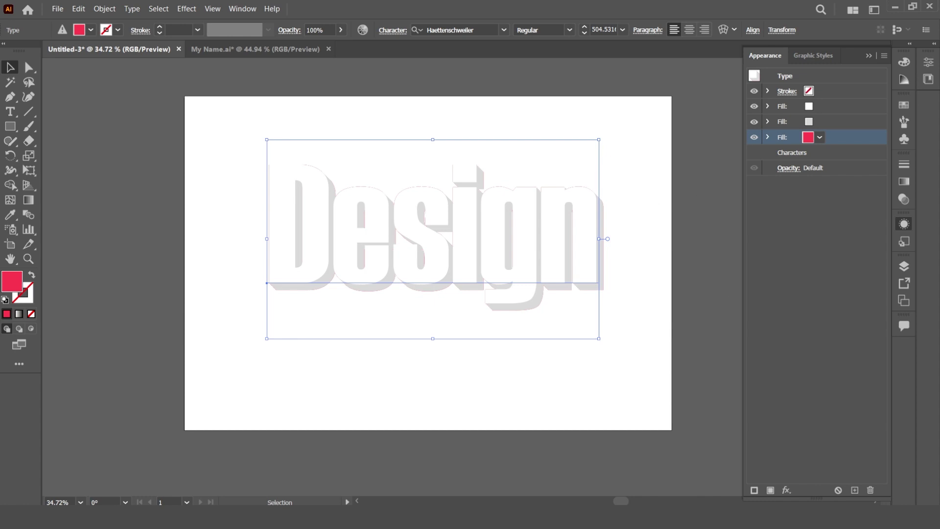
# - Add a new Transform effect instance to the red fill with moves of 0.4 px horizontal and 0.5 px vertical
pyautogui.click(786, 490)
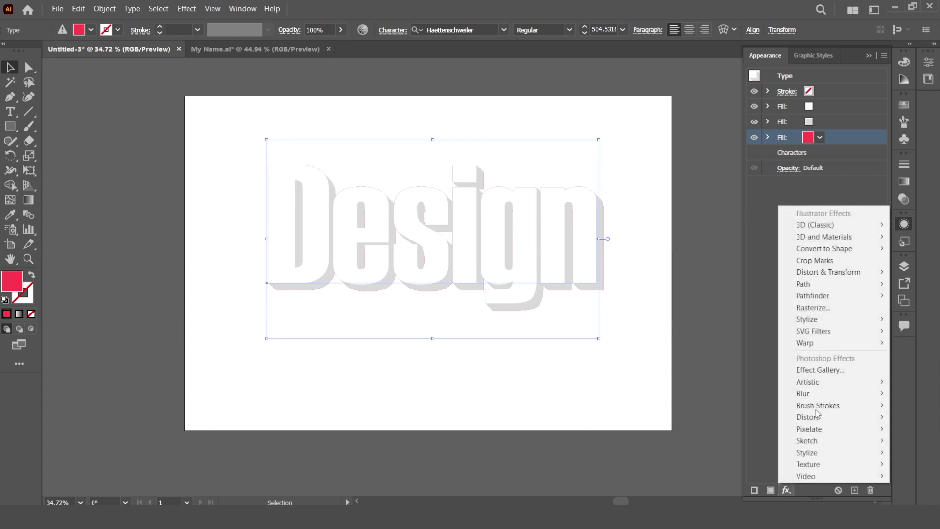
pyautogui.moveTo(847, 272)
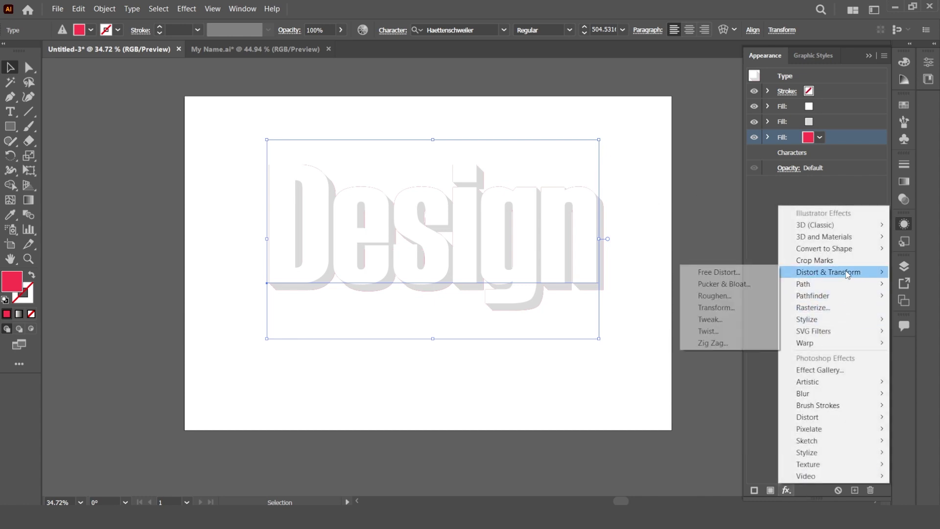
pyautogui.click(733, 307)
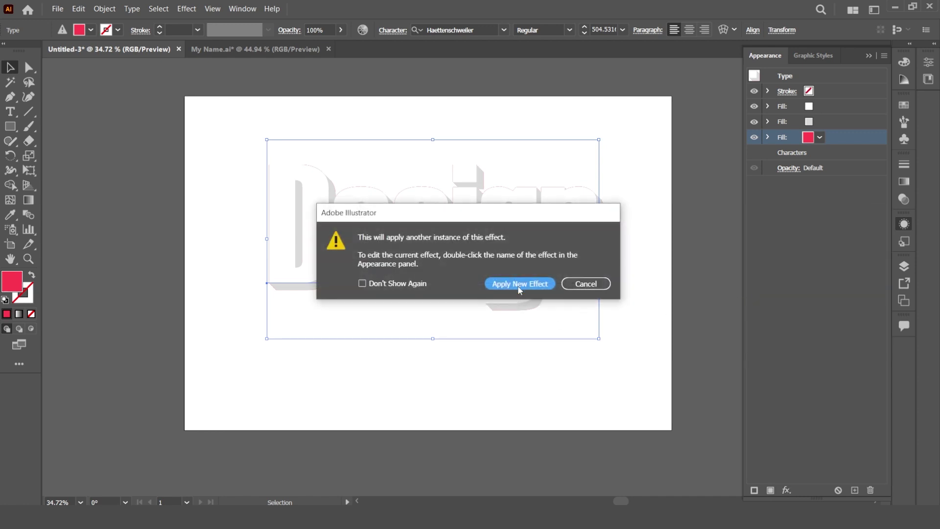
pyautogui.click(518, 284)
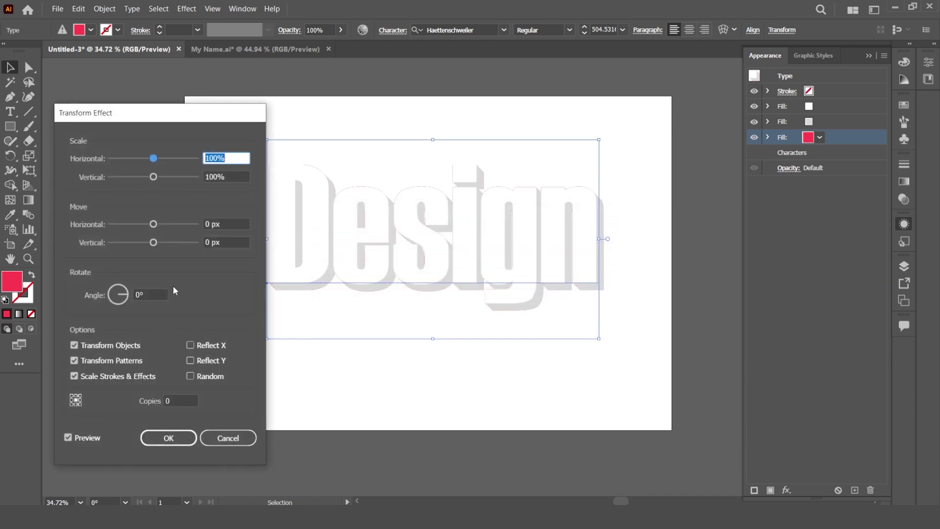
pyautogui.click(215, 225)
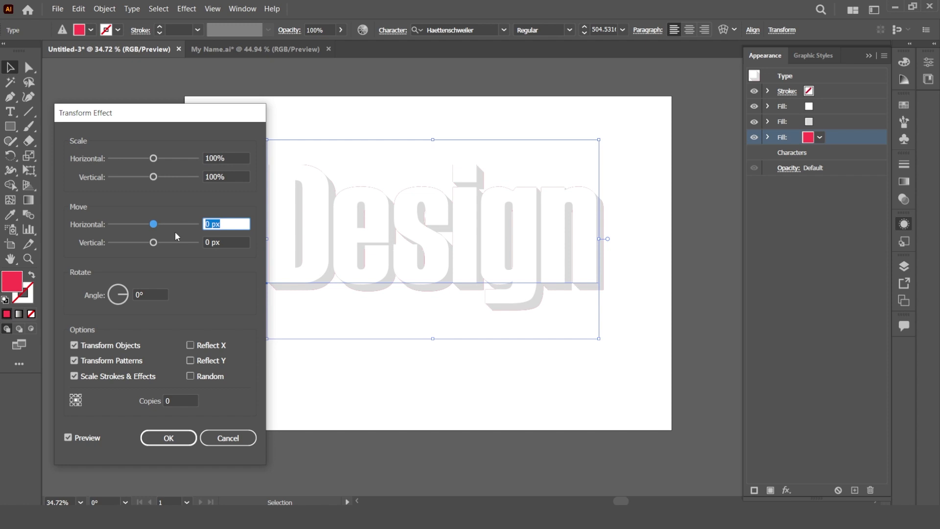
pyautogui.write('.4')
pyautogui.click(226, 241)
pyautogui.write('.5')
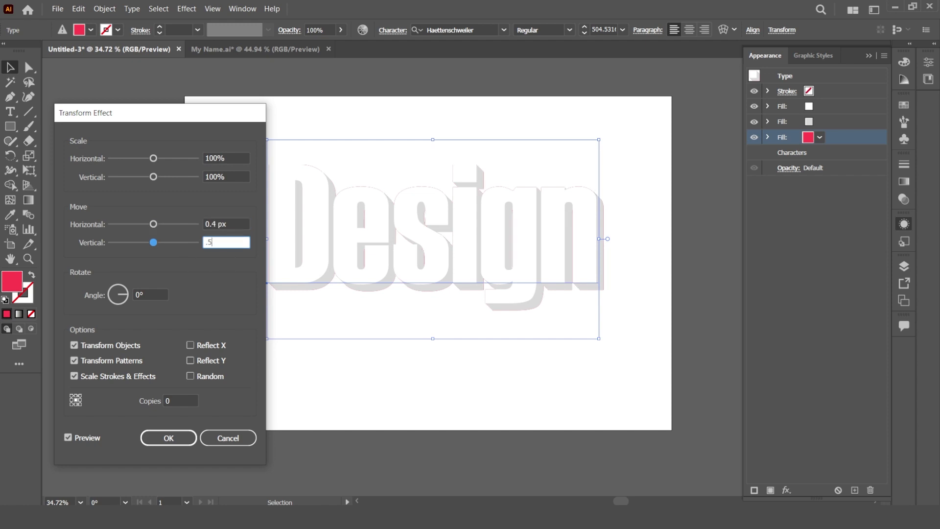
# - Raise the Transform effect's number of copies to 38
pyautogui.click(181, 401)
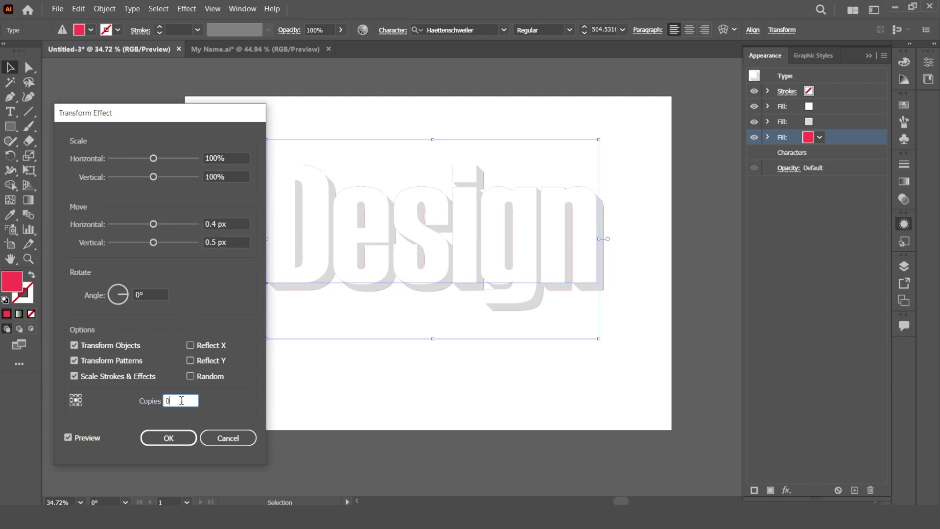
pyautogui.press('Up')
pyautogui.press('Up')
pyautogui.press('Up')
pyautogui.press('Up')
pyautogui.press('Up')
pyautogui.press('Up')
pyautogui.press('Up')
pyautogui.press('Up')
pyautogui.press('Up')
pyautogui.press('Up')
pyautogui.press('Up')
pyautogui.press('Up')
pyautogui.press('Up')
pyautogui.press('Up')
pyautogui.press('Up')
pyautogui.press('Up')
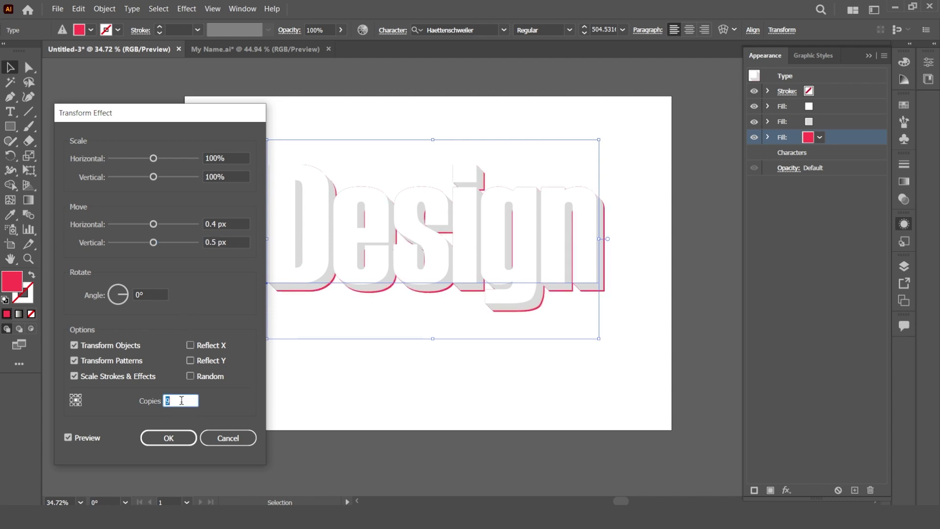
pyautogui.press('Up')
pyautogui.press('Up')
pyautogui.press('Up')
pyautogui.press('Up')
pyautogui.press('Up')
pyautogui.press('Up')
pyautogui.press('Up')
pyautogui.press('Up')
pyautogui.press('Up')
pyautogui.press('Up')
pyautogui.press('Up')
pyautogui.press('Up')
pyautogui.press('Up')
pyautogui.press('Up')
pyautogui.press('Up')
pyautogui.press('Up')
pyautogui.press('Up')
pyautogui.press('Up')
pyautogui.press('Up')
pyautogui.press('Up')
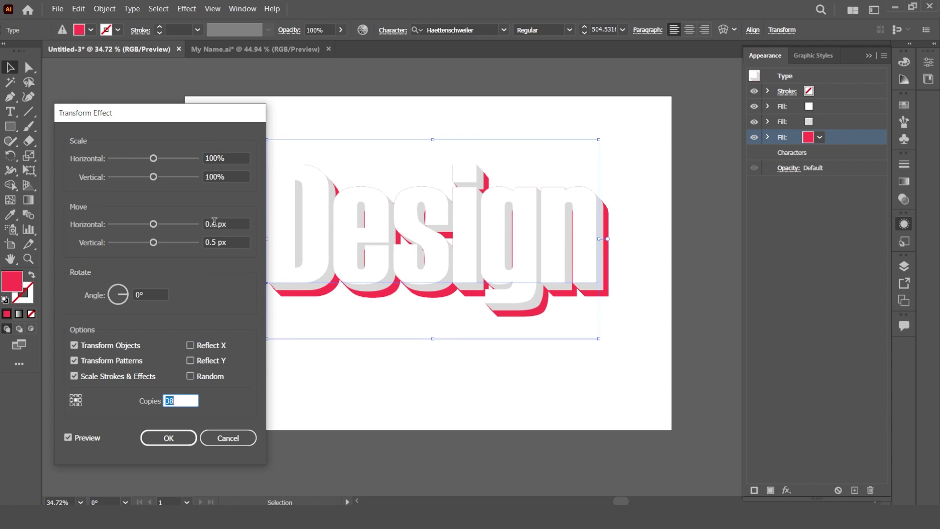
# - Set the Transform effect's horizontal move to 0.5 px
pyautogui.click(216, 224)
pyautogui.press('BackSpace')
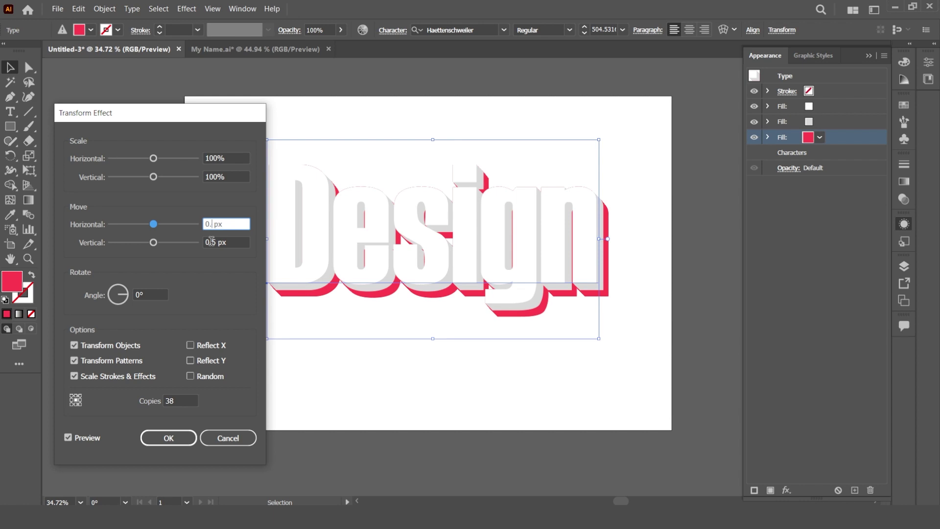
pyautogui.write('5')
pyautogui.click(234, 240)
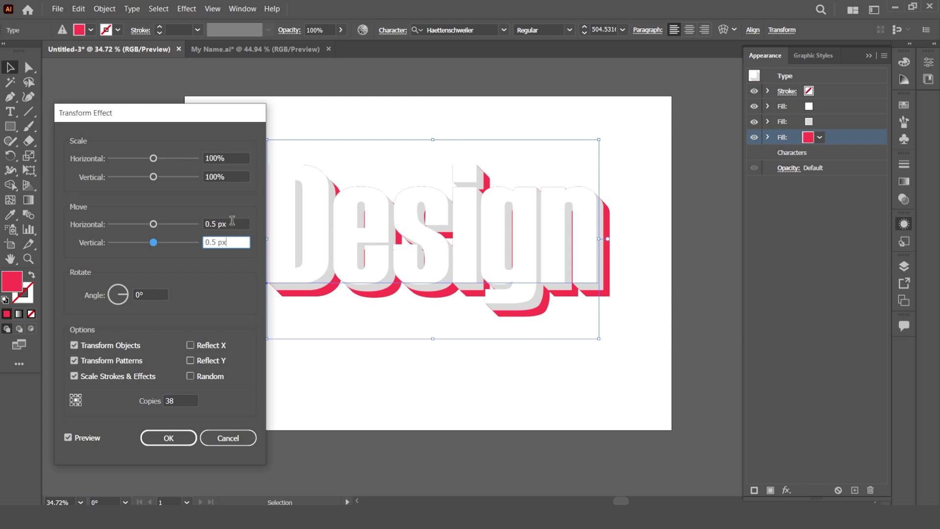
# - Try larger horizontal moves up to 4 px in the Transform effect and bring the value down to 0 px
pyautogui.click(232, 221)
pyautogui.press('Up')
pyautogui.press('Up')
pyautogui.press('Up')
pyautogui.press('Up')
pyautogui.press('Up')
pyautogui.press('Up')
pyautogui.press('Up')
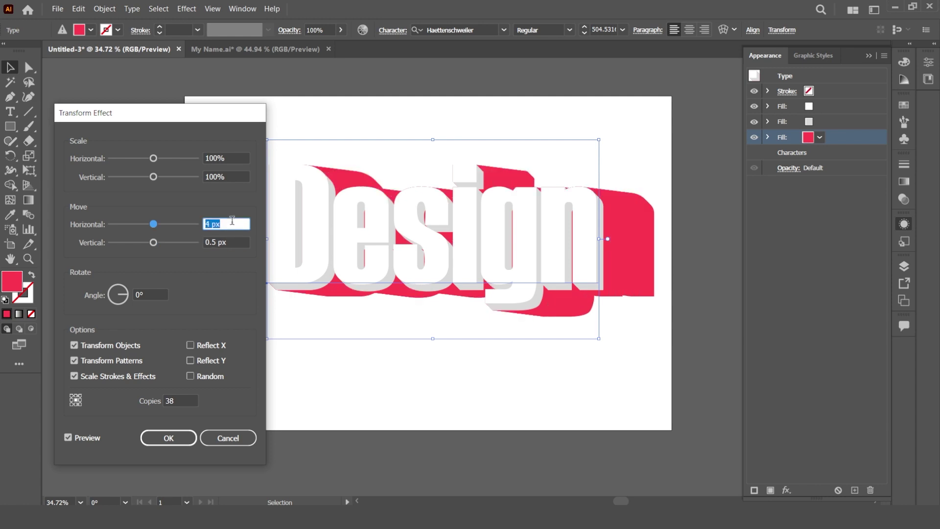
pyautogui.press('Down')
pyautogui.press('Down')
pyautogui.press('Down')
pyautogui.press('Down')
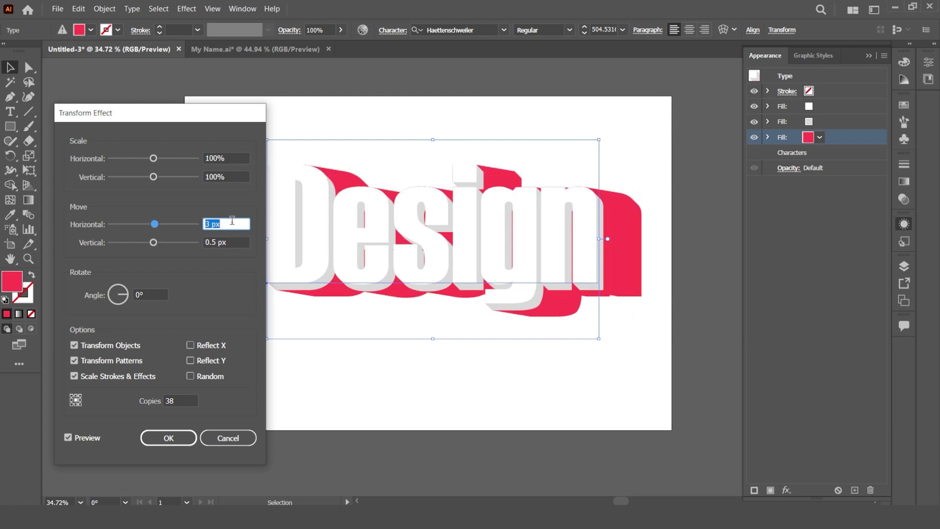
pyautogui.press('Down')
pyautogui.press('Down')
pyautogui.press('Down')
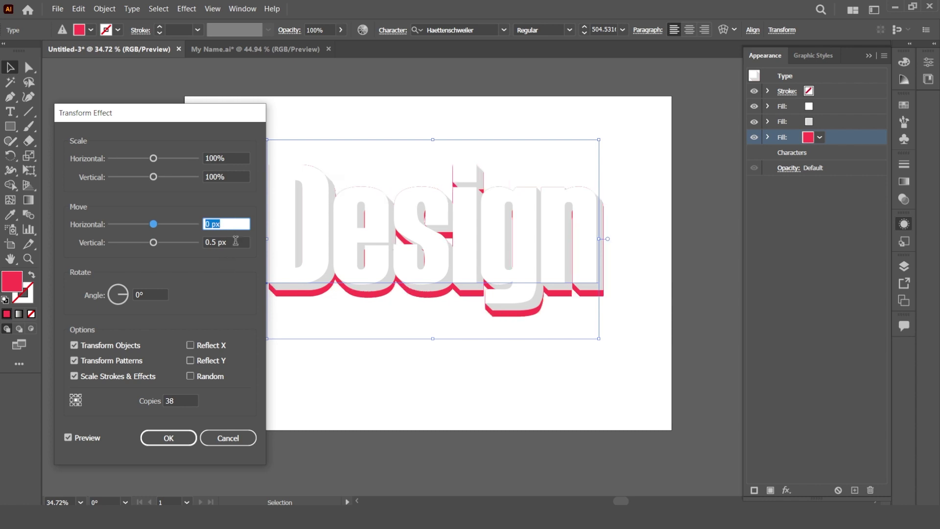
# - Try a vertical move of 2 px in the Transform effect and bring the value down to 0 px
pyautogui.press('Tab')
pyautogui.press('Up')
pyautogui.press('Up')
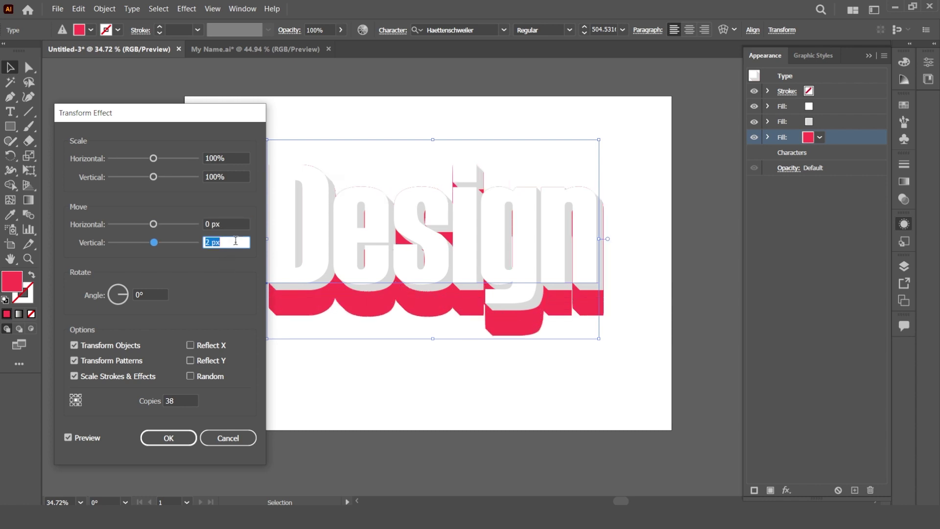
pyautogui.press('Down')
pyautogui.press('Down')
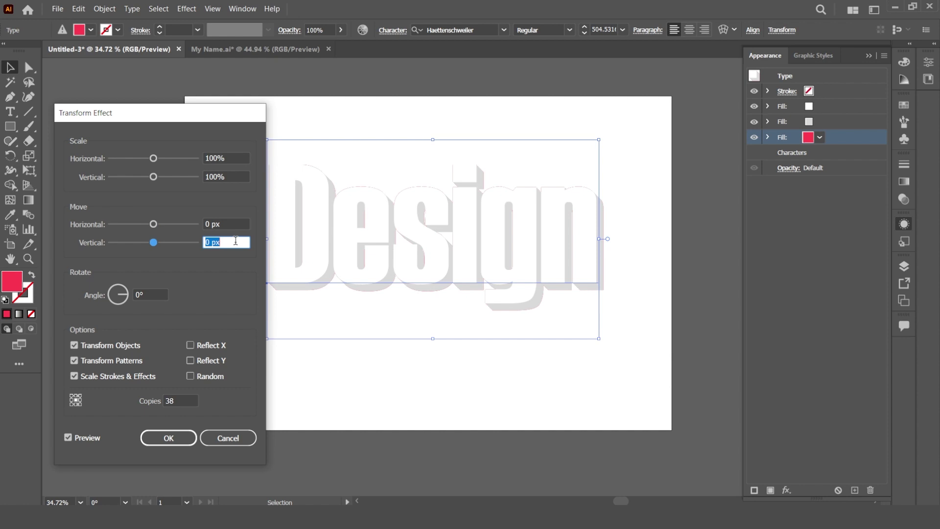
# - Increase the number of copies in the Transform effect to 46
pyautogui.click(181, 398)
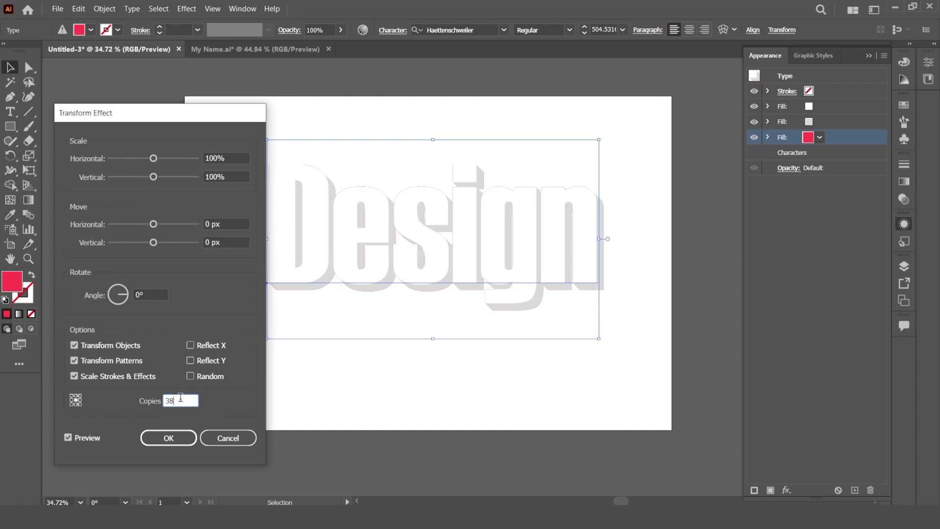
pyautogui.press('Up')
pyautogui.press('Up')
pyautogui.press('Up')
pyautogui.press('Up')
pyautogui.press('Up')
# - Try horizontal scales of 101% and 102%, return the scale to 100% and apply the Transform effect
pyautogui.click(230, 158)
pyautogui.press('Up')
pyautogui.press('Up')
pyautogui.press('Up')
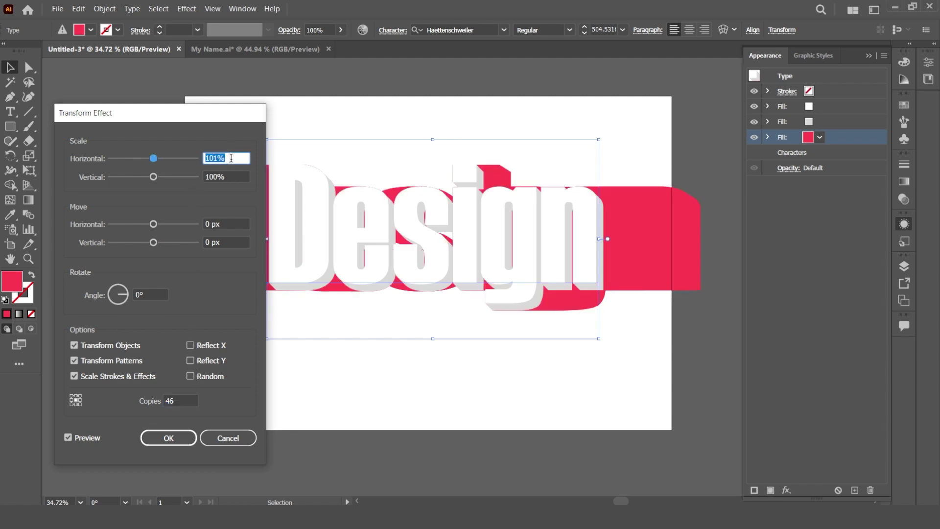
pyautogui.press('Down')
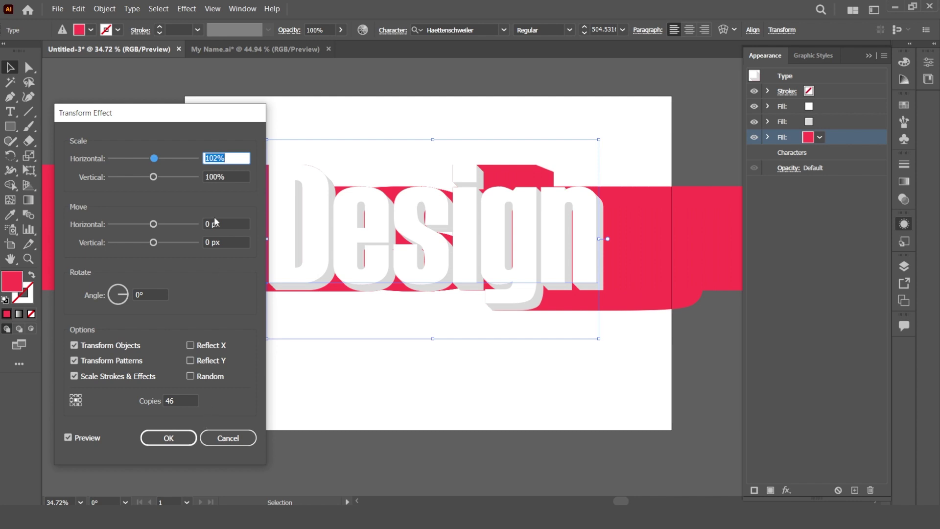
pyautogui.press('Down')
pyautogui.press('Down')
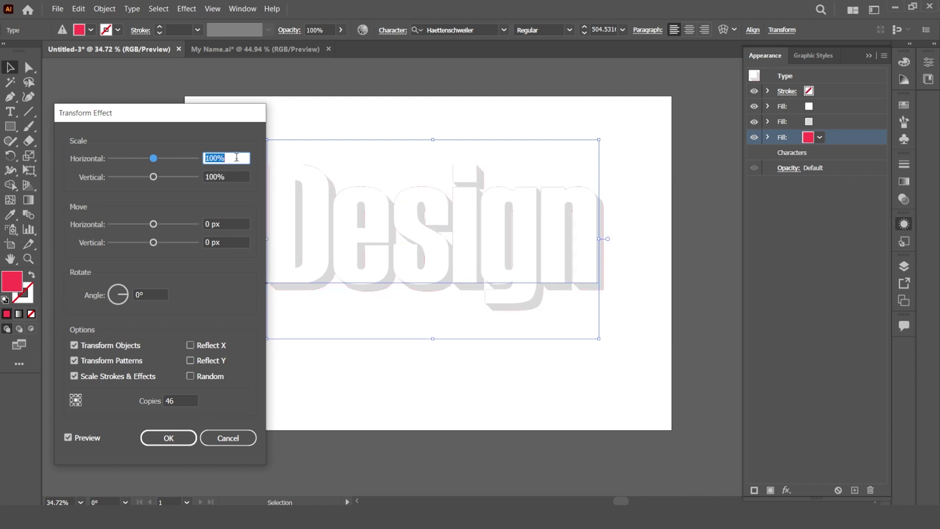
pyautogui.click(181, 401)
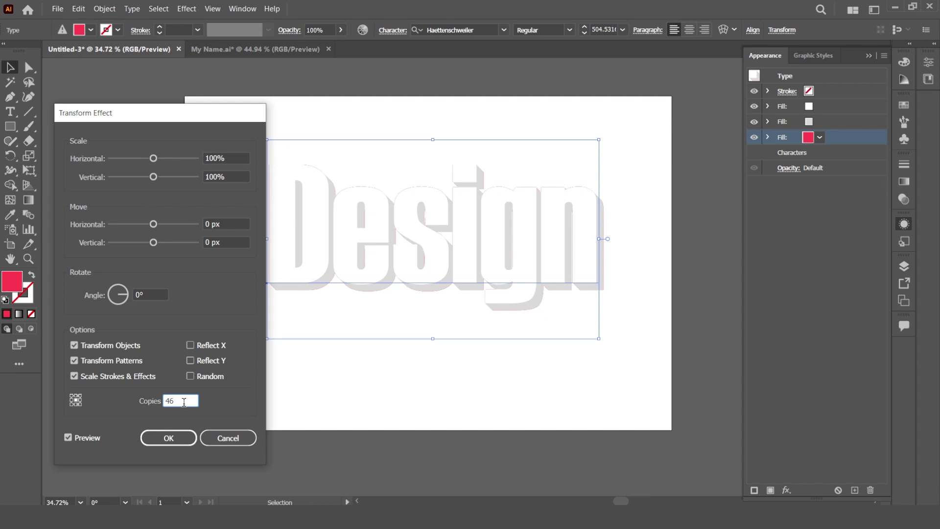
pyautogui.click(177, 441)
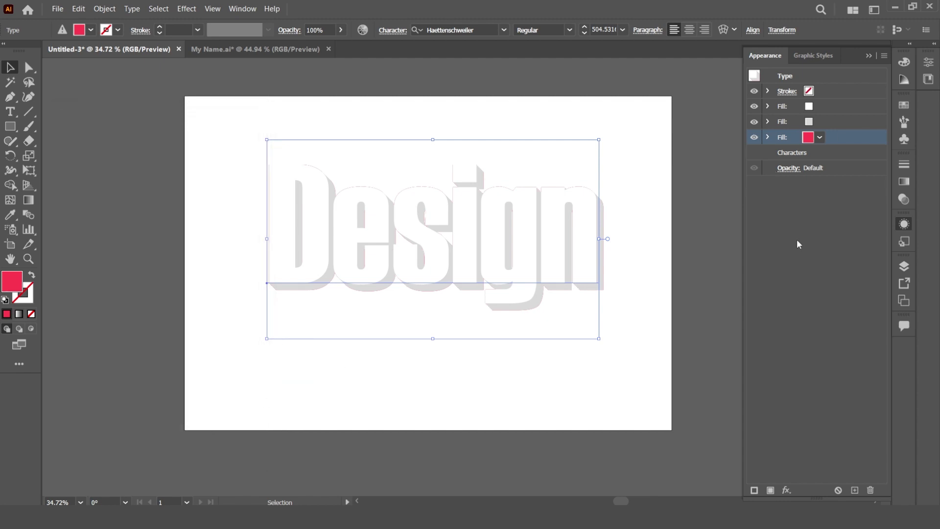
# - Apply an Offset Path effect to the red fill with a 15 px offset and Round joins
pyautogui.click(787, 491)
pyautogui.moveTo(823, 277)
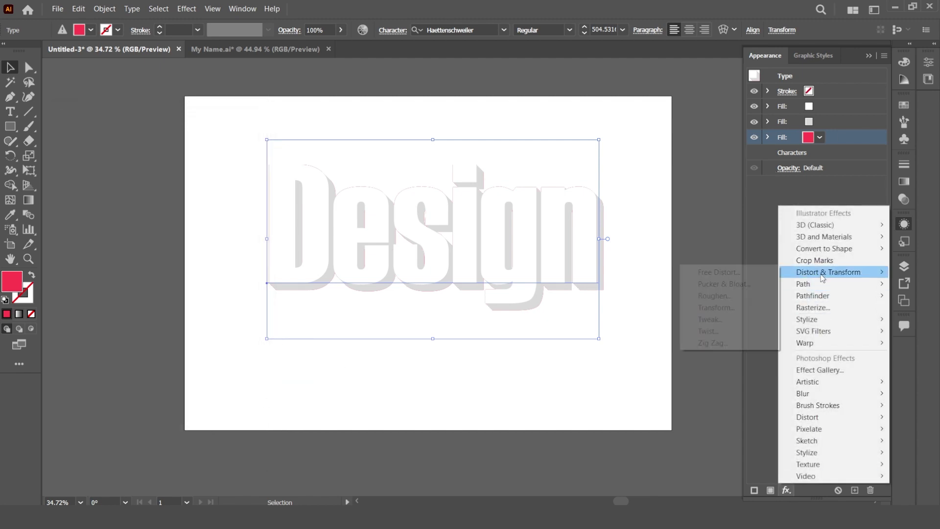
pyautogui.click(723, 284)
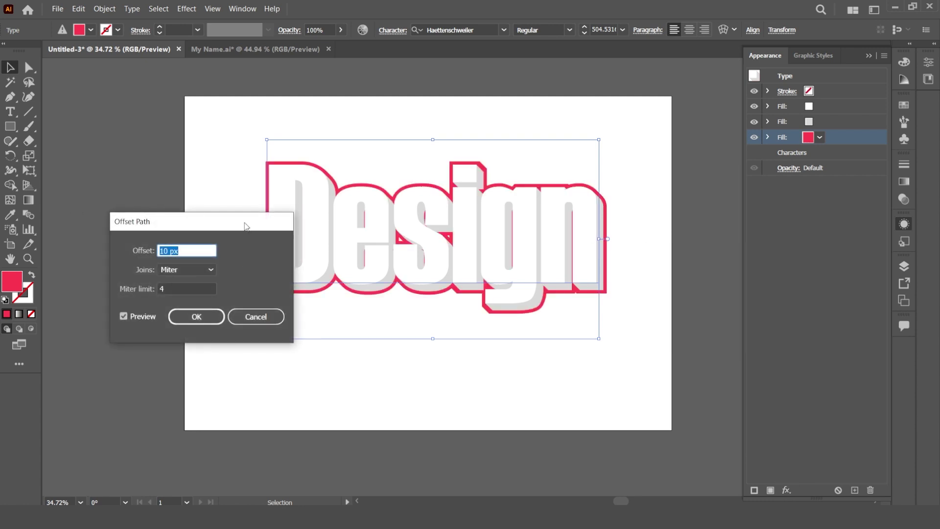
pyautogui.moveTo(246, 222); pyautogui.dragTo(182, 198)
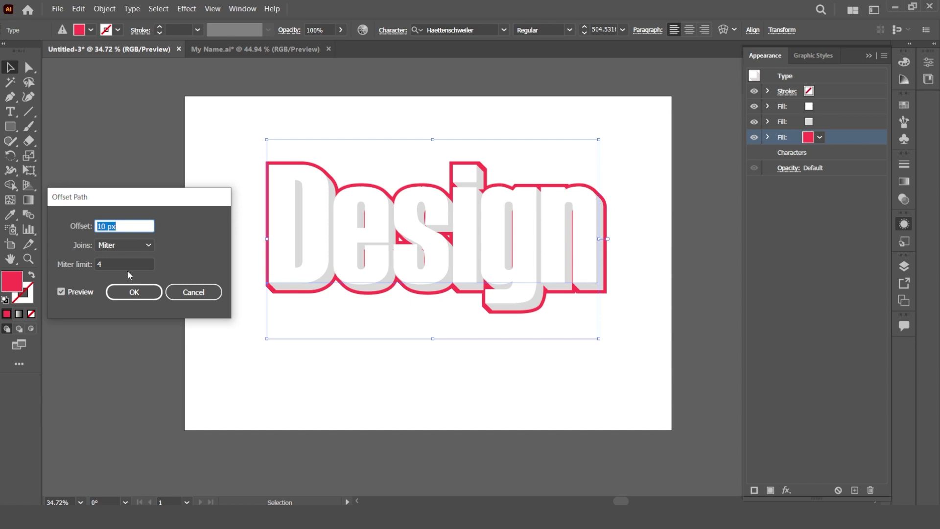
pyautogui.scroll(2, 126, 225)
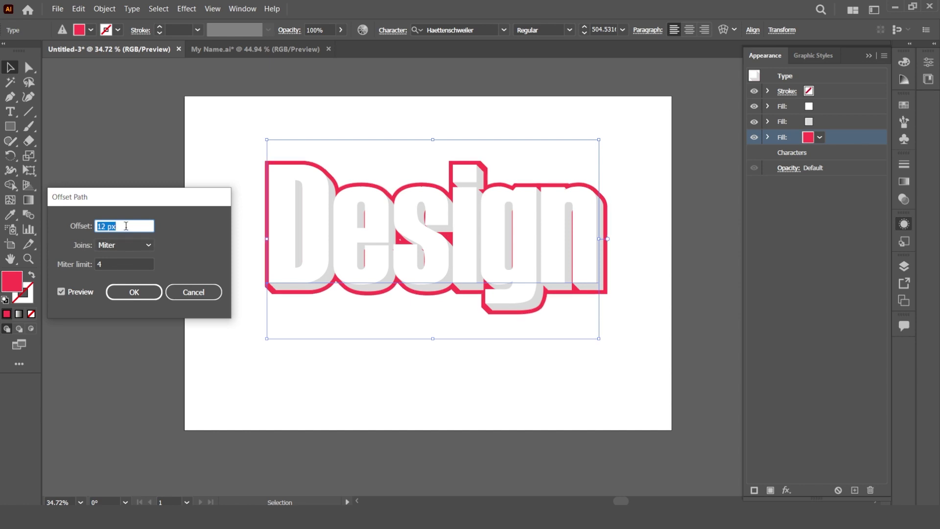
pyautogui.click(115, 244)
pyautogui.click(115, 277)
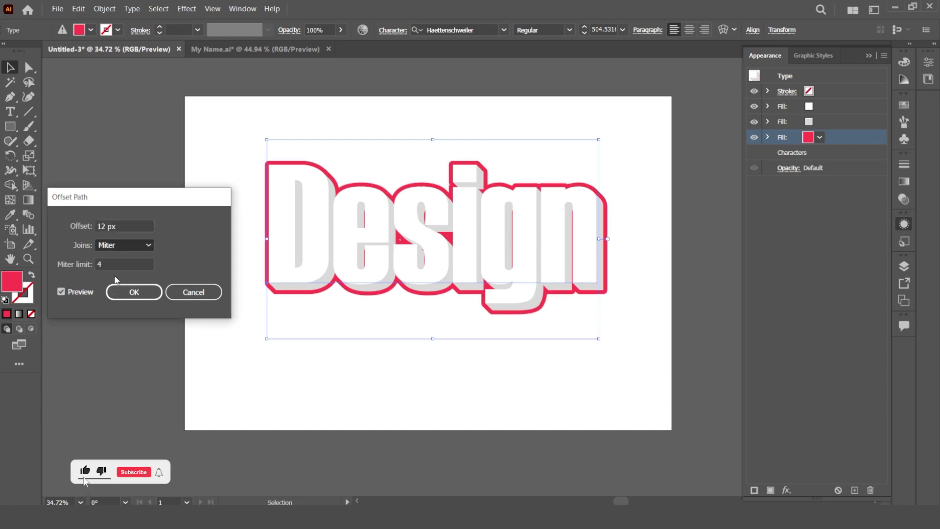
pyautogui.click(137, 224)
pyautogui.scroll(3, 137, 223)
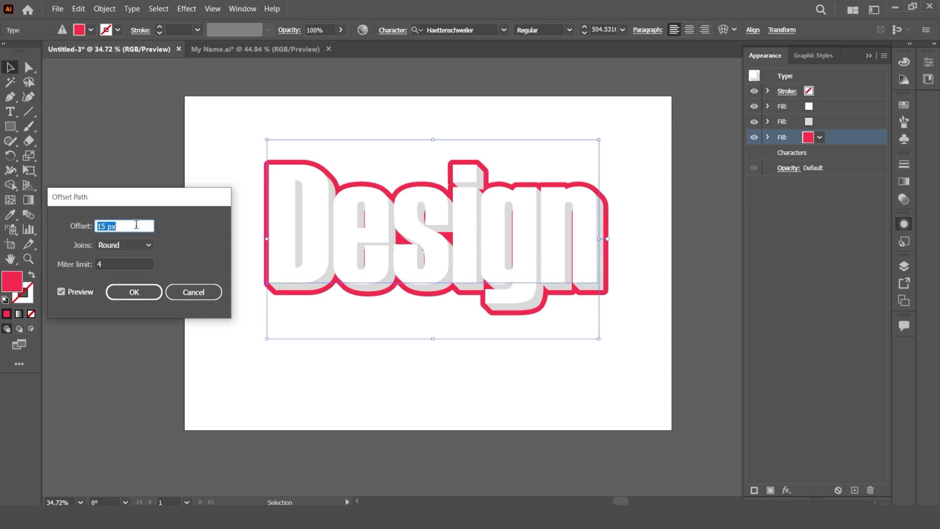
pyautogui.click(137, 291)
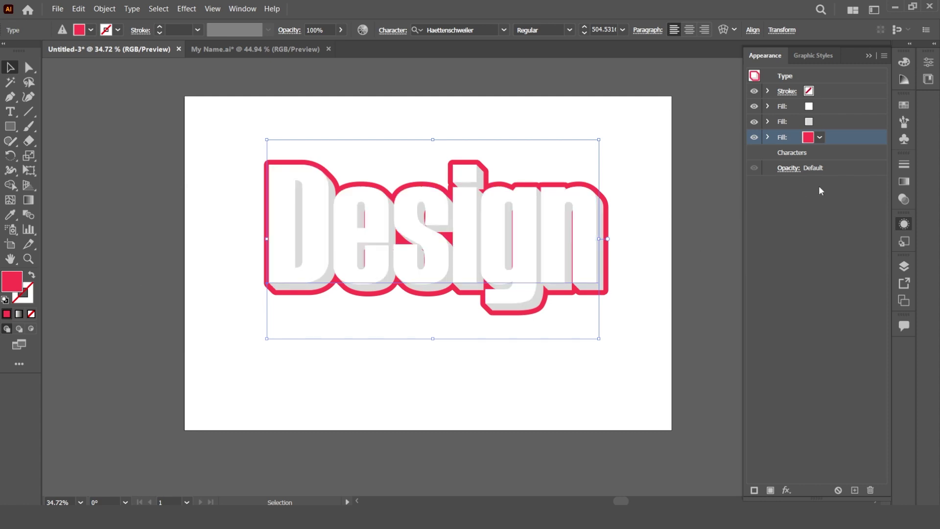
# - Duplicate the red fill of the Design text and show the effects of the lower copy
pyautogui.click(856, 491)
pyautogui.click(828, 152)
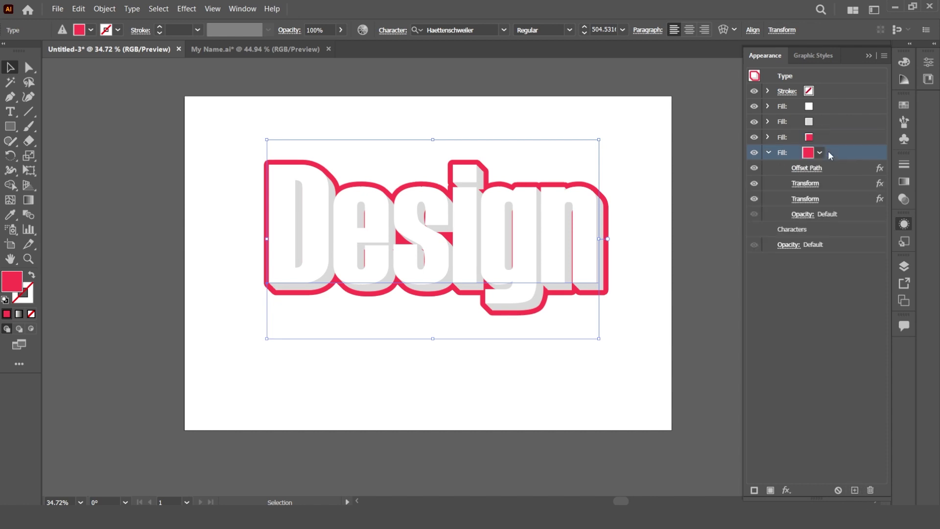
pyautogui.click(768, 152)
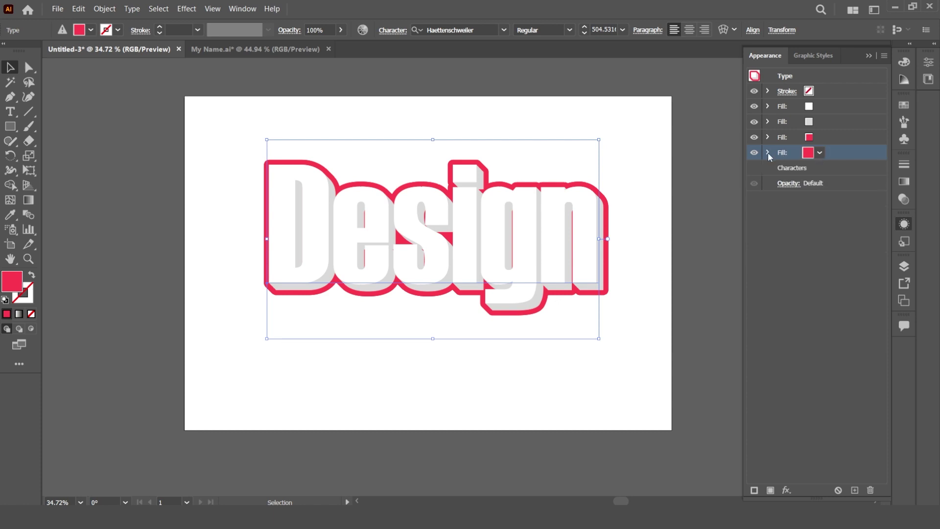
pyautogui.click(767, 153)
# - Check the settings of the duplicated red fill's upper Transform effect and delete that effect
pyautogui.click(806, 183)
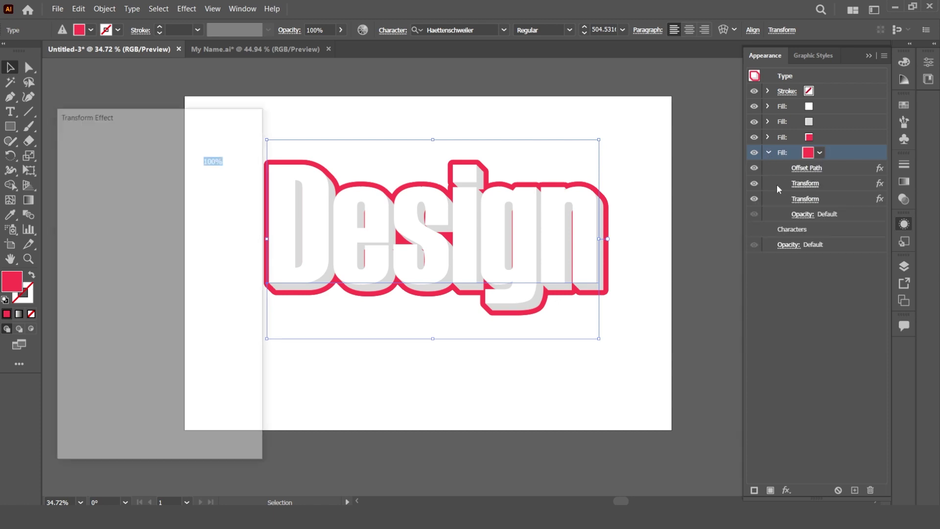
pyautogui.click(226, 434)
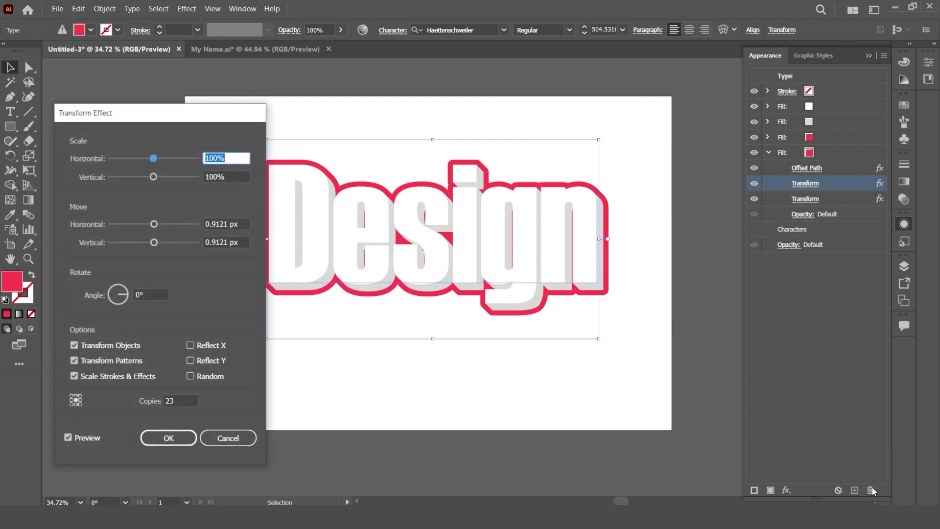
pyautogui.click(228, 437)
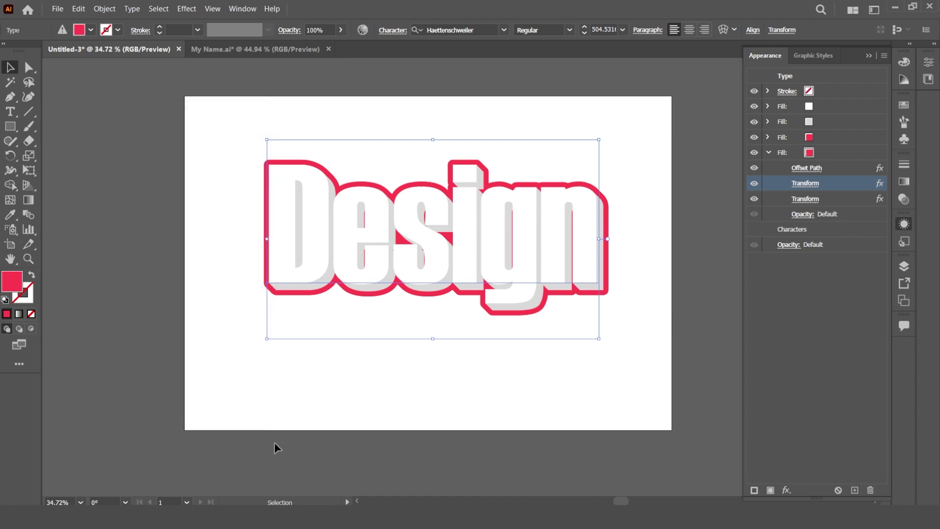
pyautogui.click(871, 490)
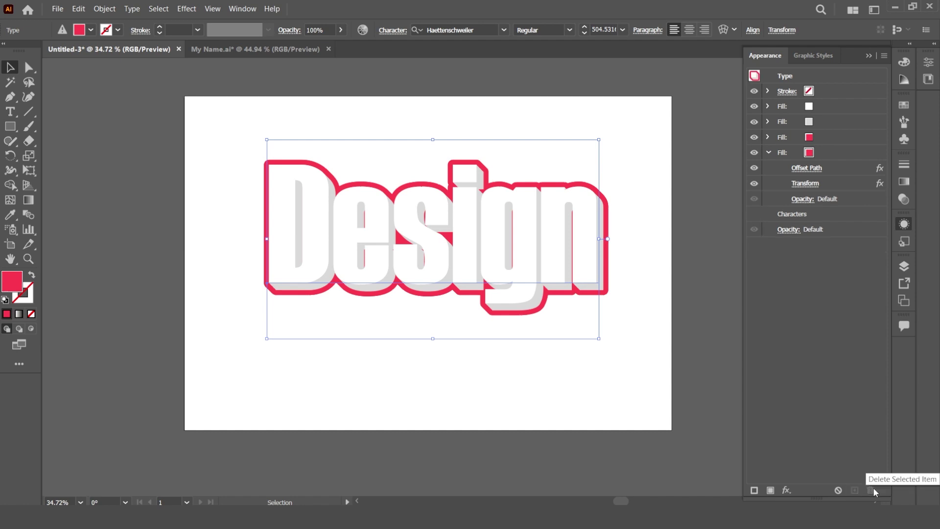
# - Try a horizontal move of 0.4 px and a vertical move of 0.5 px in the duplicate fill's remaining Transform effect
pyautogui.click(809, 183)
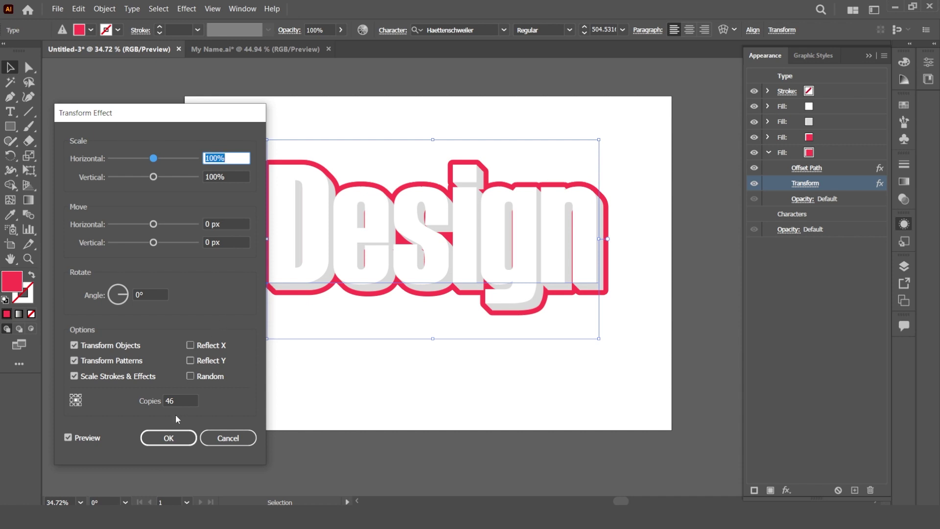
pyautogui.click(229, 226)
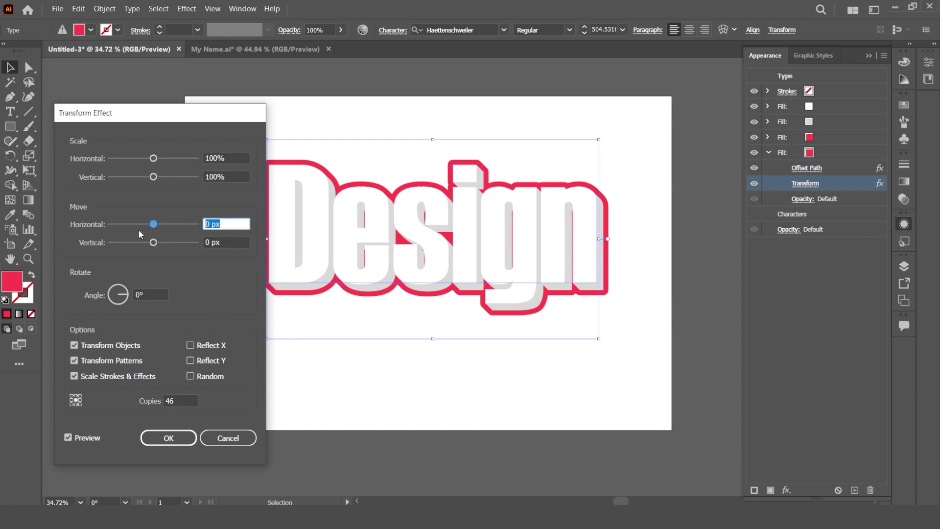
pyautogui.write('.4')
pyautogui.click(230, 237)
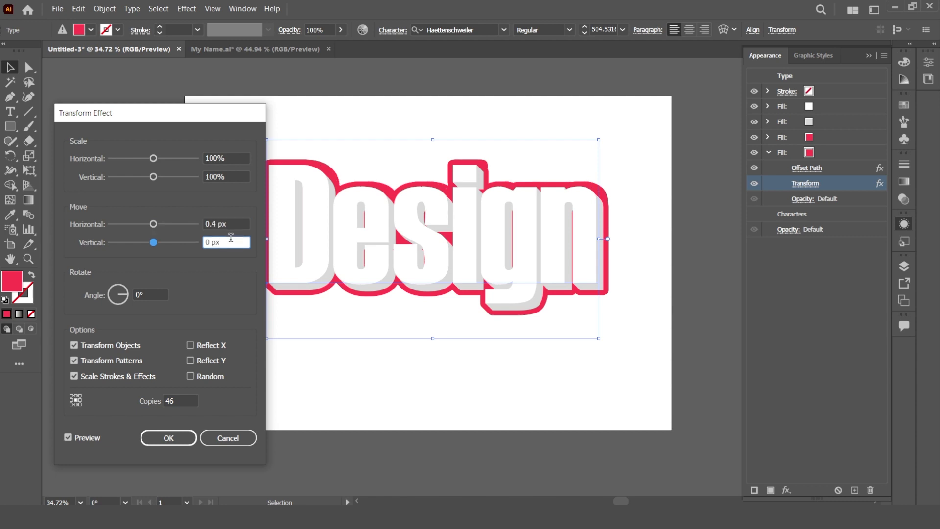
pyautogui.moveTo(231, 237); pyautogui.dragTo(172, 239)
pyautogui.write('.5')
# - Try raising the number of copies in the Transform effect to 75
pyautogui.click(180, 401)
pyautogui.press('Up')
pyautogui.press('Up')
pyautogui.press('Up')
pyautogui.press('Up')
pyautogui.press('Up')
pyautogui.press('Up')
pyautogui.press('Up')
pyautogui.press('Up')
pyautogui.press('Up')
pyautogui.press('Up')
pyautogui.press('Up')
pyautogui.press('Up')
pyautogui.press('Up')
pyautogui.press('Up')
pyautogui.press('Up')
pyautogui.press('Up')
pyautogui.press('Up')
pyautogui.press('Up')
pyautogui.press('Up')
pyautogui.press('Up')
pyautogui.press('Up')
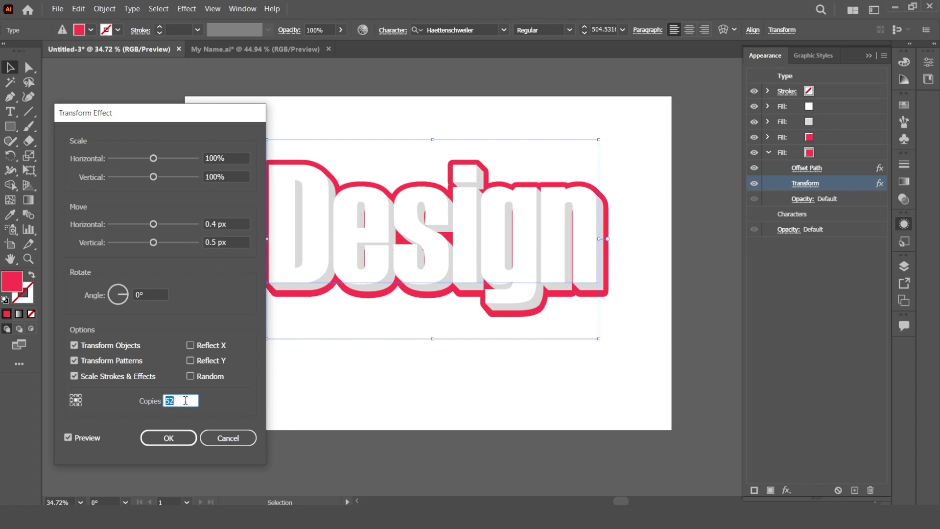
pyautogui.press('Up')
pyautogui.press('Up')
pyautogui.press('Up')
pyautogui.press('Up')
pyautogui.press('Up')
pyautogui.press('Up')
pyautogui.press('Up')
pyautogui.press('Up')
pyautogui.press('Up')
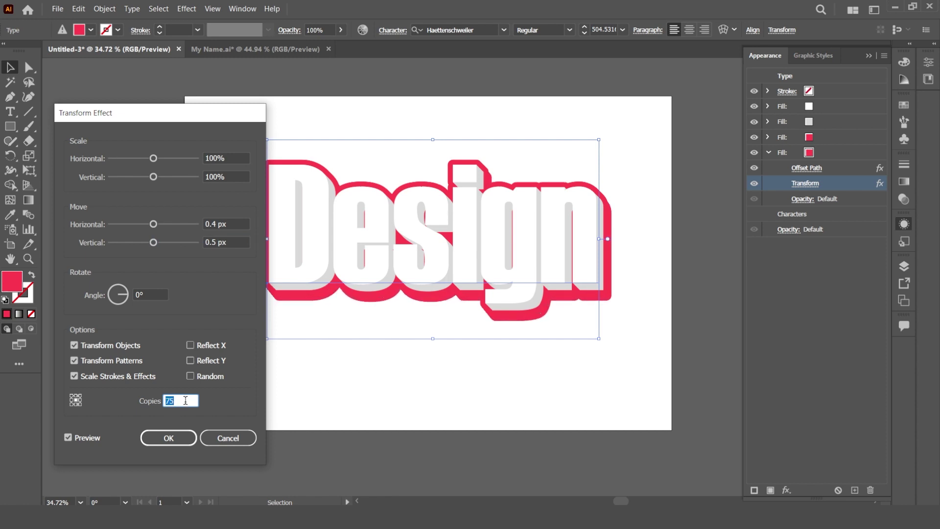
# - Bring the number of copies in the Transform effect down to 0
pyautogui.press('Down')
pyautogui.press('Down')
pyautogui.press('Down')
pyautogui.press('Down')
pyautogui.press('Down')
pyautogui.press('Down')
pyautogui.press('Down')
pyautogui.press('Down')
pyautogui.press('Down')
pyautogui.press('Down')
pyautogui.press('Down')
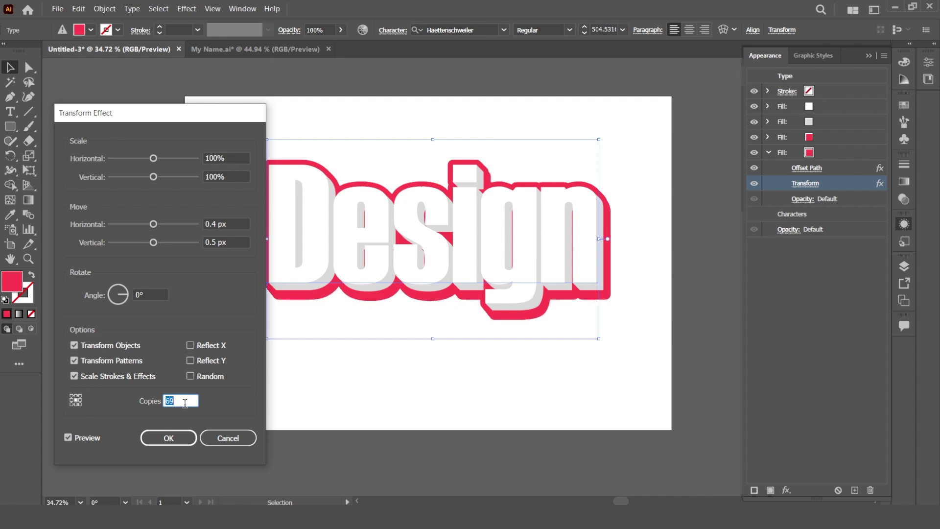
pyautogui.press('Down')
pyautogui.press('Down')
pyautogui.press('Down')
pyautogui.press('Down')
pyautogui.press('Down')
pyautogui.press('Down')
pyautogui.press('Down')
pyautogui.press('Down')
pyautogui.press('Down')
pyautogui.press('Down')
pyautogui.press('Down')
pyautogui.press('Down')
pyautogui.press('Down')
pyautogui.press('Down')
pyautogui.press('Down')
pyautogui.press('Down')
pyautogui.press('Down')
pyautogui.press('Down')
pyautogui.press('Down')
pyautogui.press('Down')
pyautogui.press('Down')
pyautogui.press('Down')
pyautogui.press('Down')
pyautogui.press('Down')
pyautogui.press('Down')
pyautogui.press('Down')
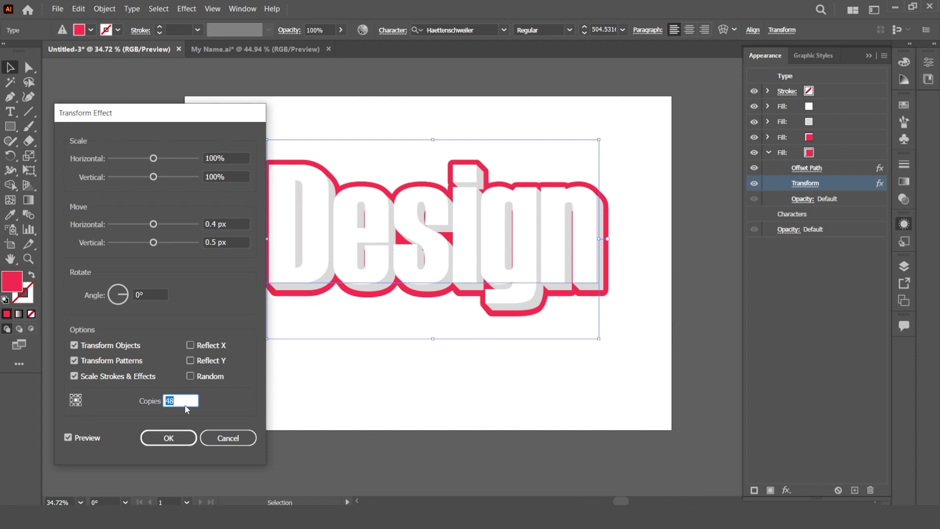
pyautogui.press('Down')
pyautogui.press('Down')
pyautogui.press('Down')
pyautogui.press('Down')
pyautogui.press('Down')
pyautogui.press('Down')
pyautogui.press('Down')
pyautogui.press('Down')
pyautogui.press('Down')
pyautogui.press('Down')
pyautogui.press('Down')
pyautogui.press('Down')
pyautogui.press('Down')
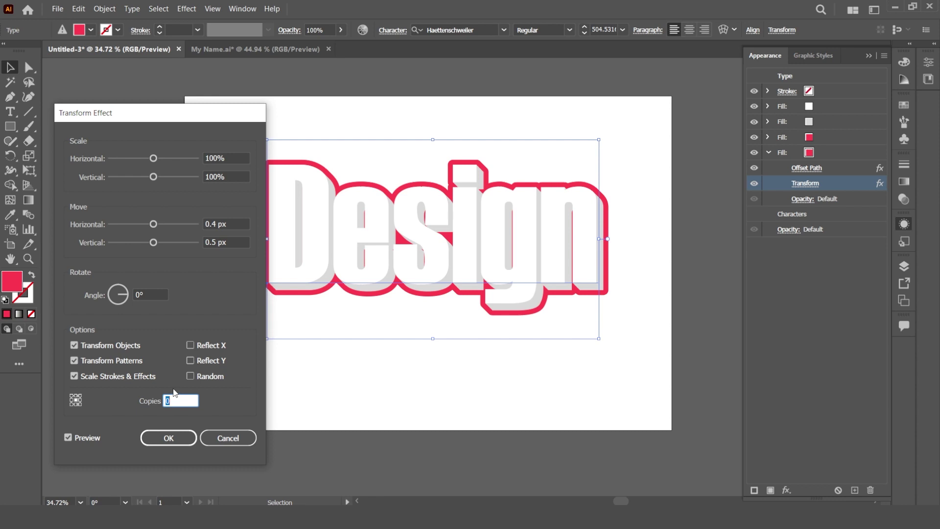
# - Discard the Transform edits and delete the duplicate red fill at the end of the list
pyautogui.click(232, 437)
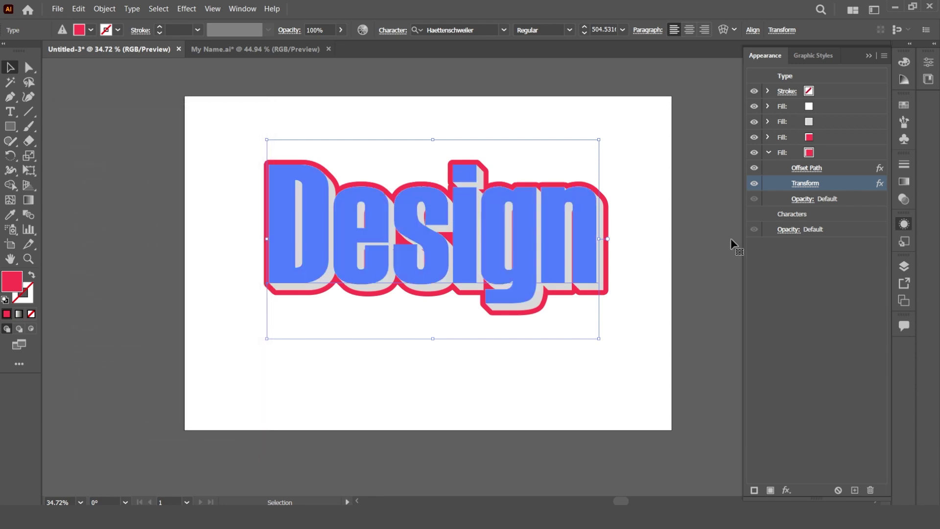
pyautogui.click(857, 151)
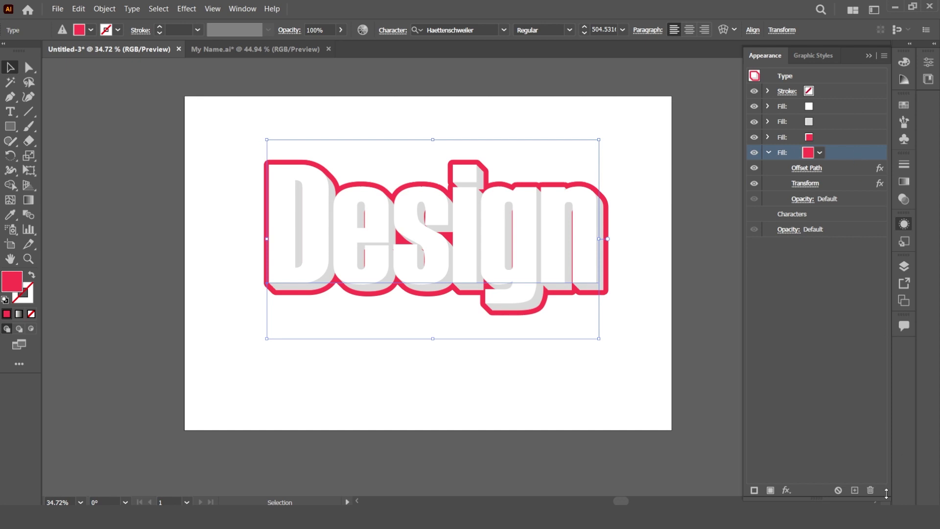
pyautogui.click(870, 490)
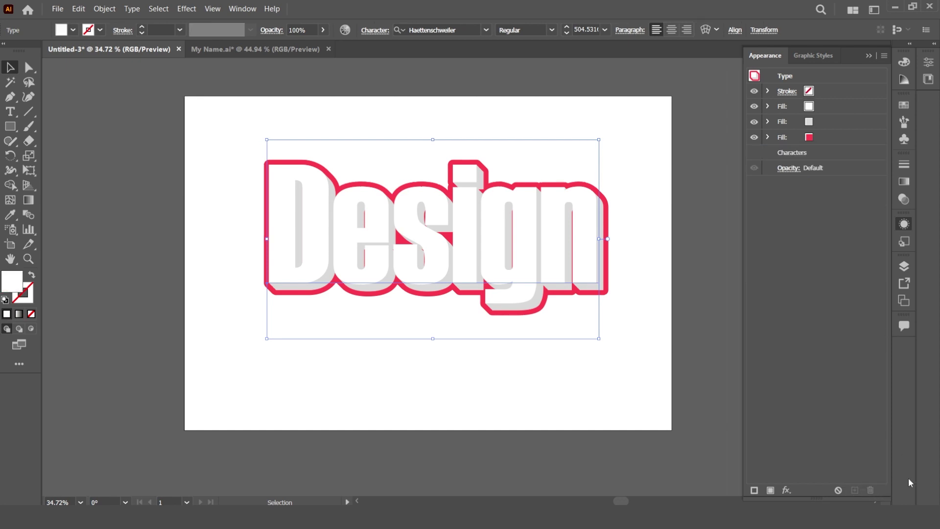
# - Try deleting the upper Transform effect of the remaining red fill, and undo the deletion
pyautogui.click(767, 137)
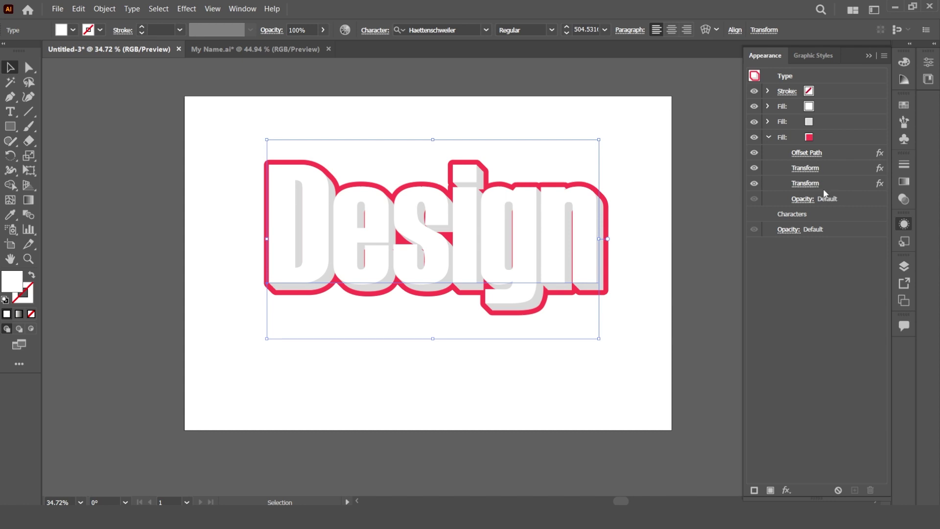
pyautogui.click(805, 168)
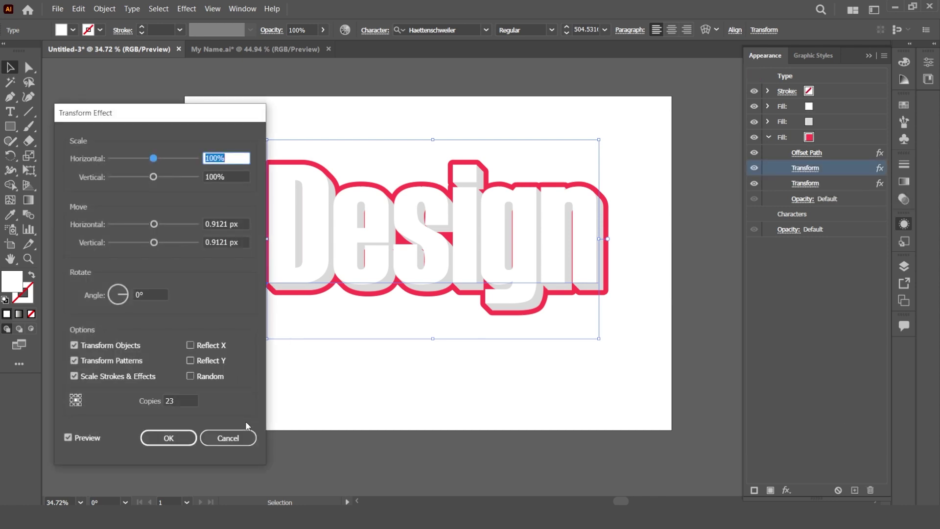
pyautogui.click(226, 437)
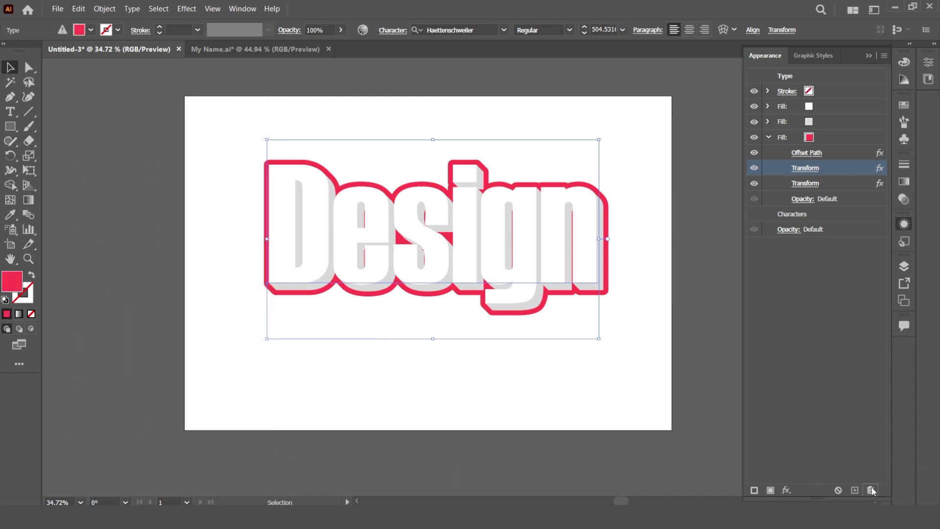
pyautogui.click(871, 490)
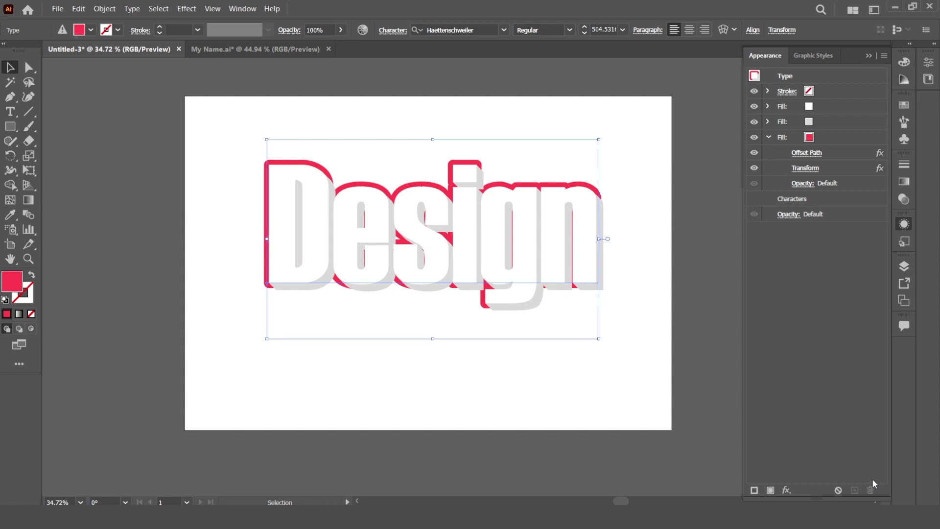
pyautogui.hotkey('ctrl', 'z')
# - Check the upper Transform effect of the red fill and delete the lower Transform effect
pyautogui.click(805, 168)
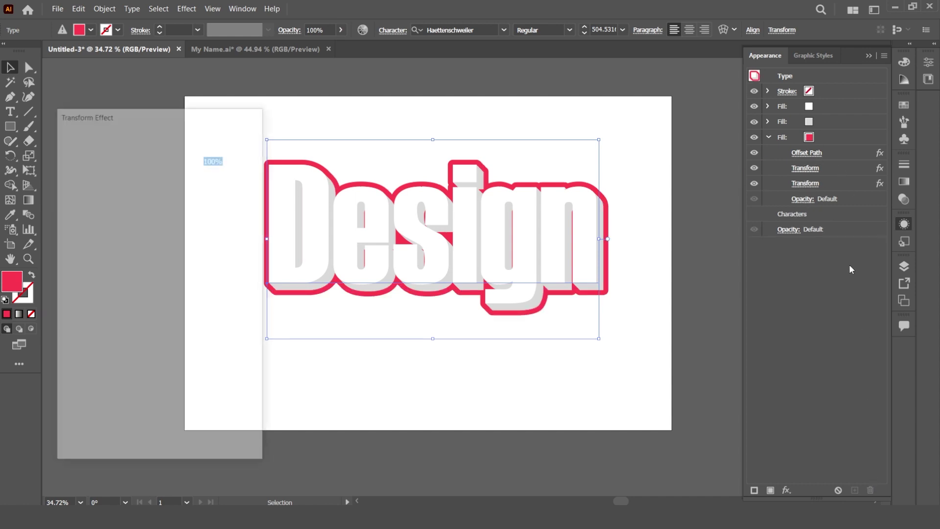
pyautogui.click(229, 437)
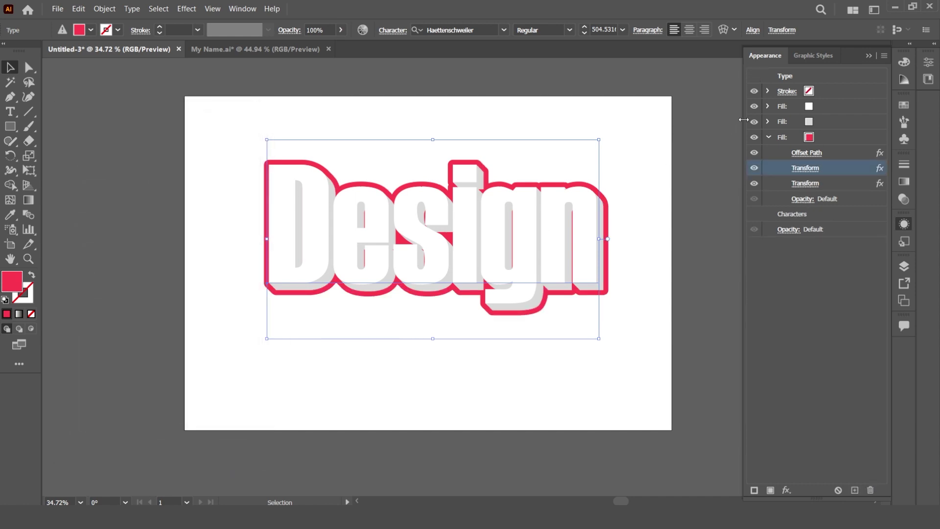
pyautogui.click(836, 183)
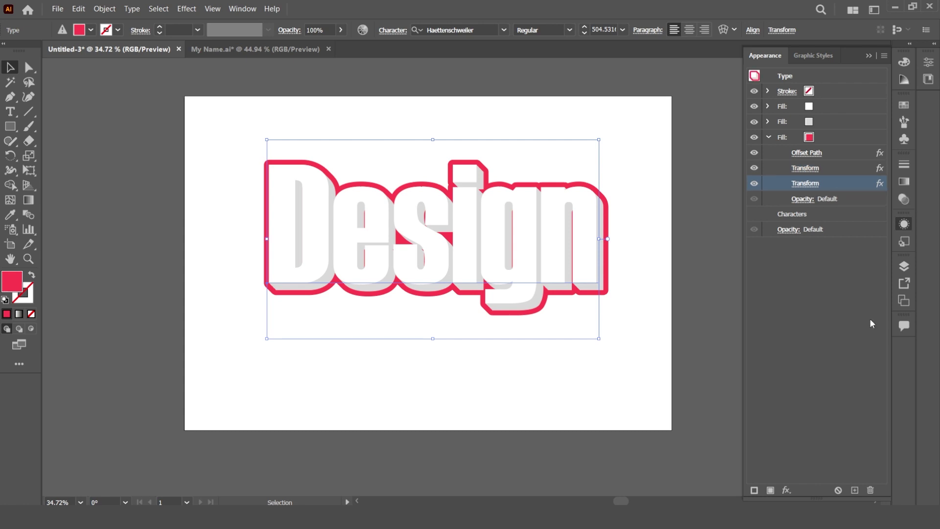
pyautogui.click(870, 490)
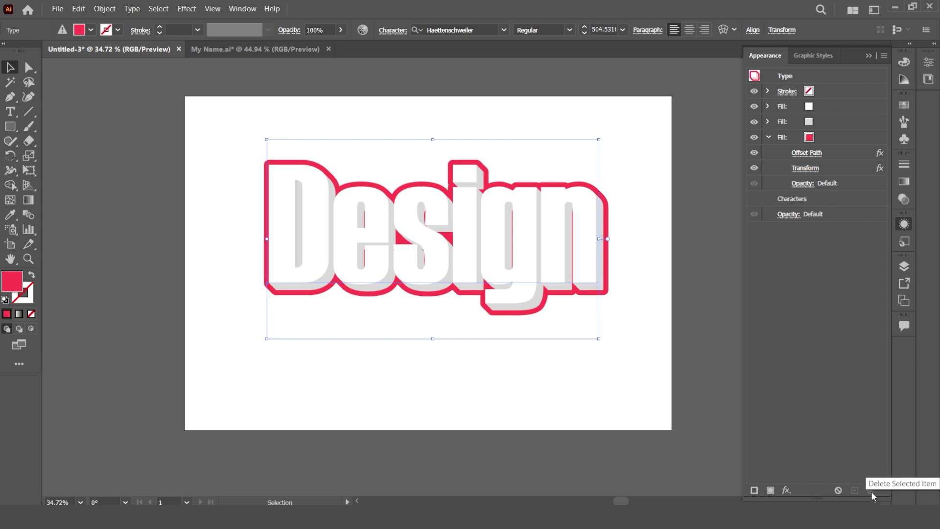
# - Duplicate the cleaned-up red fill with its Offset Path and Transform effects and select the lower copy
pyautogui.click(850, 169)
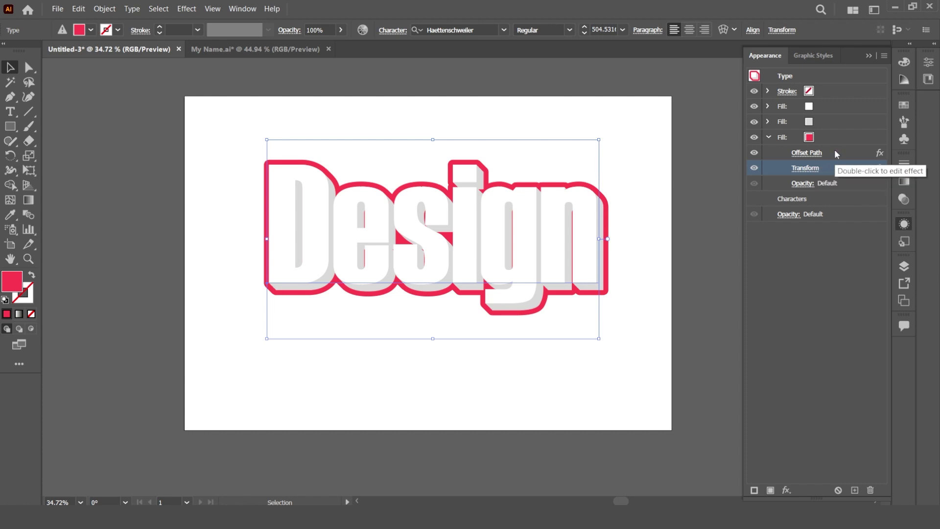
pyautogui.click(835, 135)
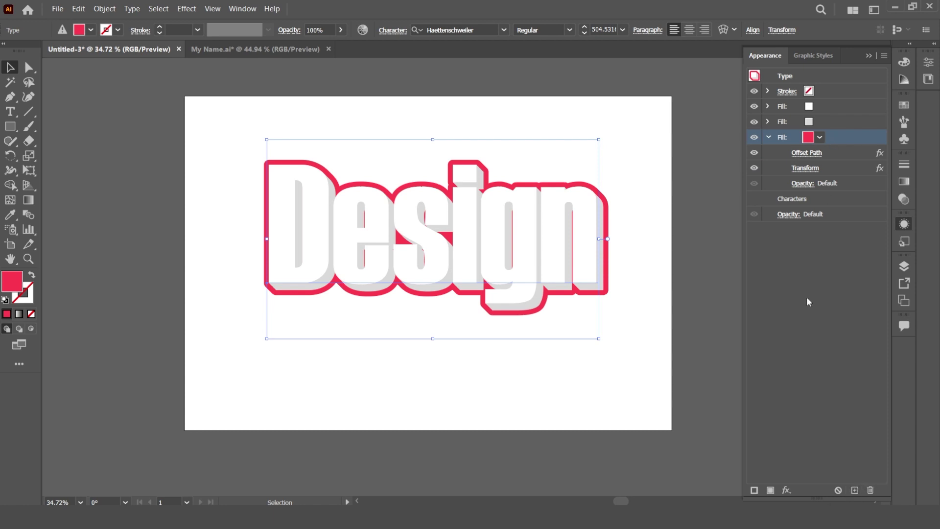
pyautogui.click(768, 137)
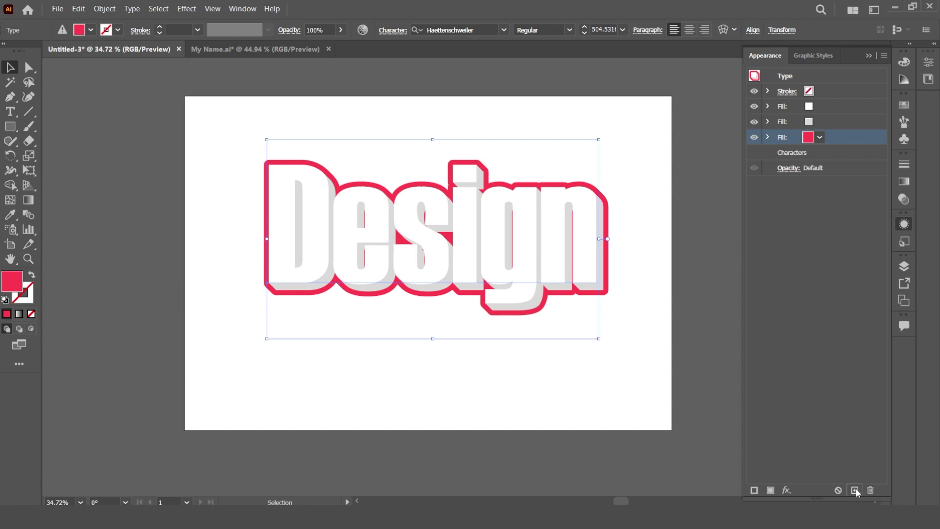
pyautogui.click(855, 491)
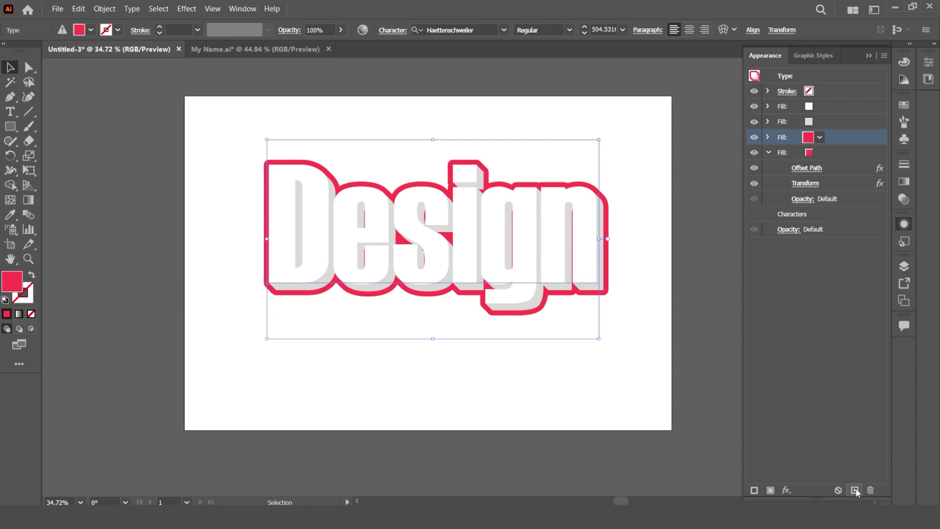
pyautogui.click(836, 153)
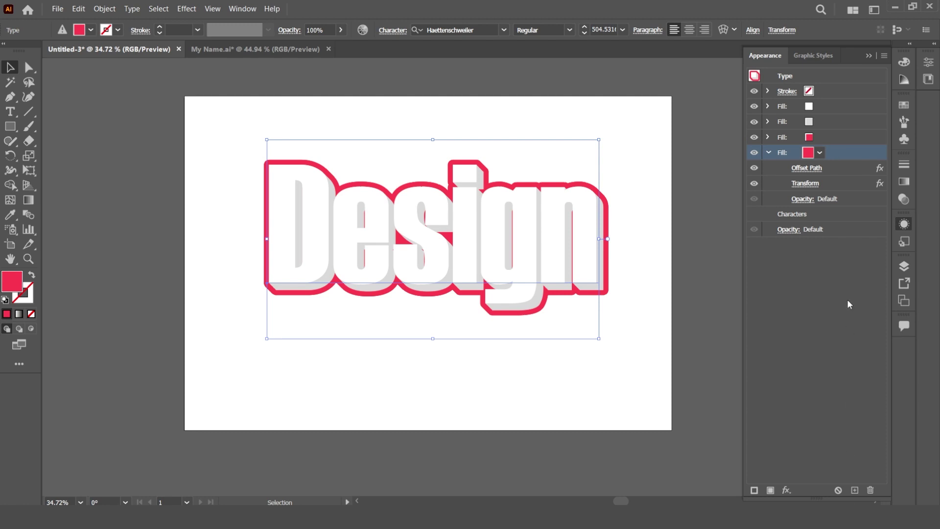
# - Check the move and copies settings in the lower red fill's Transform effect without changing them
pyautogui.click(824, 184)
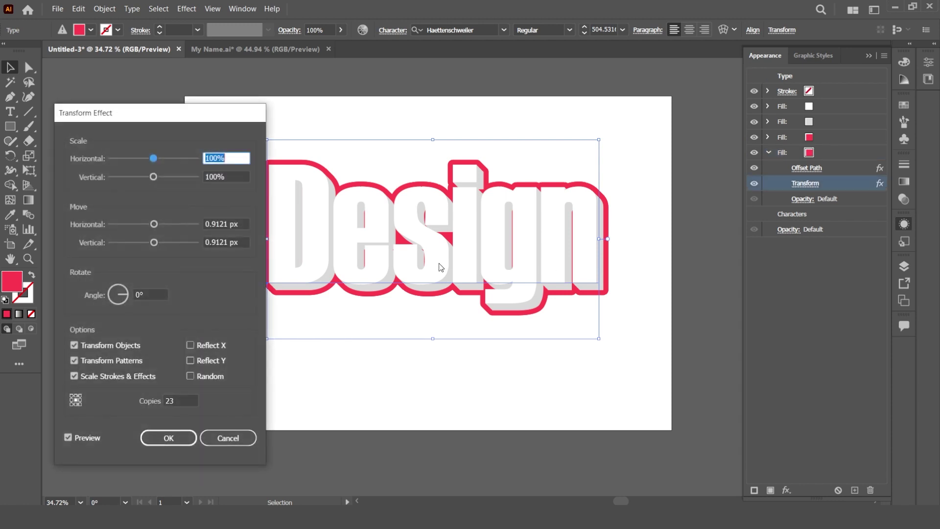
pyautogui.click(183, 401)
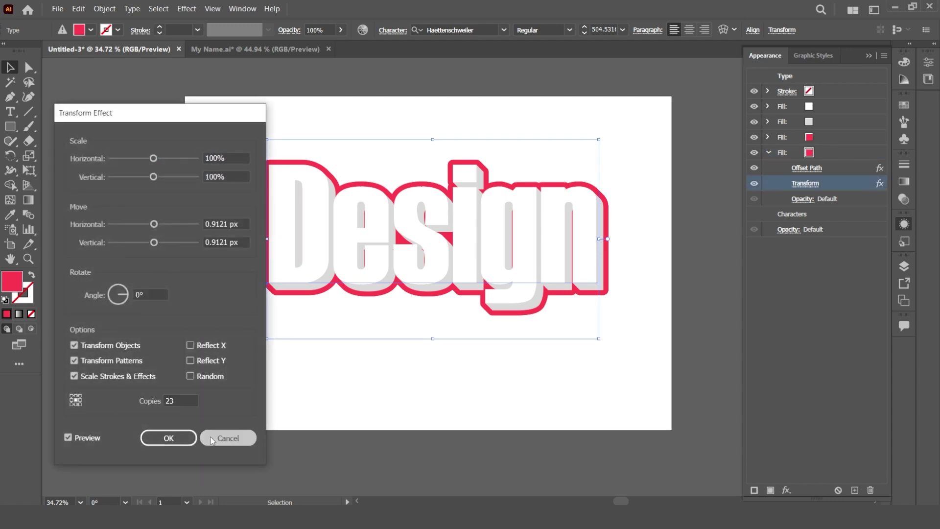
pyautogui.click(227, 438)
# - Recolour the lowest red fill of the Design text to dark red ba001b
pyautogui.click(809, 154)
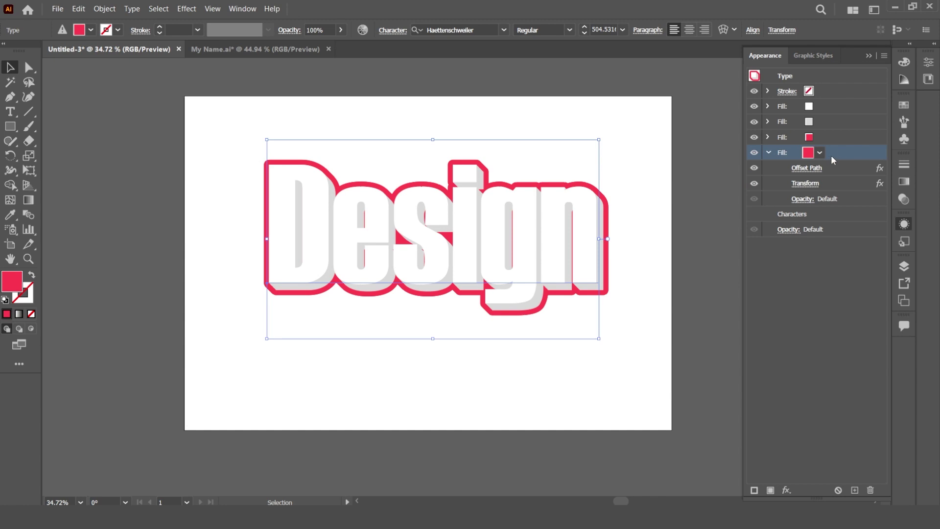
pyautogui.click(820, 153)
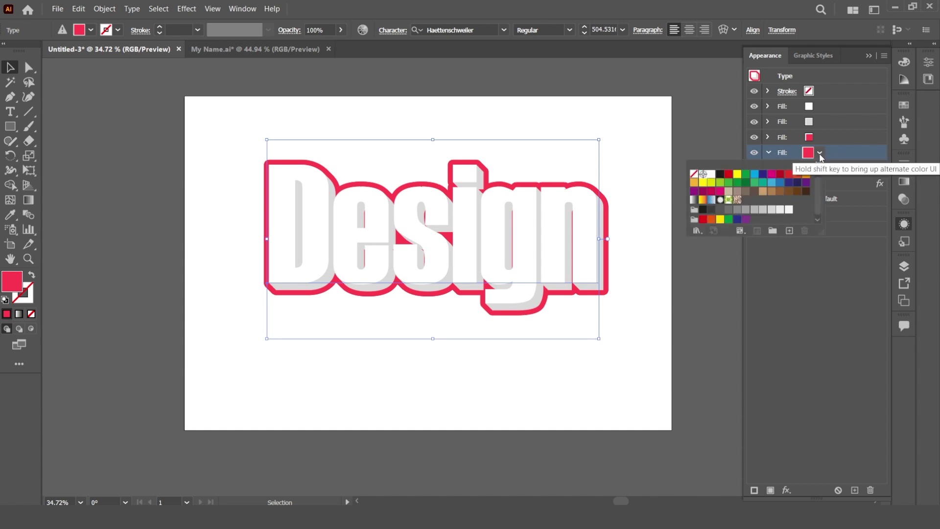
pyautogui.click(820, 155)
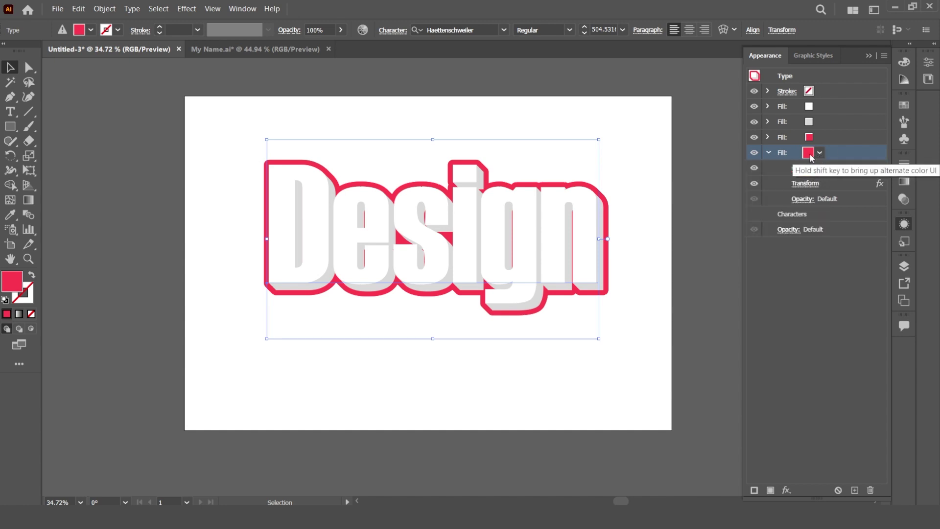
pyautogui.doubleClick(7, 285)
pyautogui.click(744, 266)
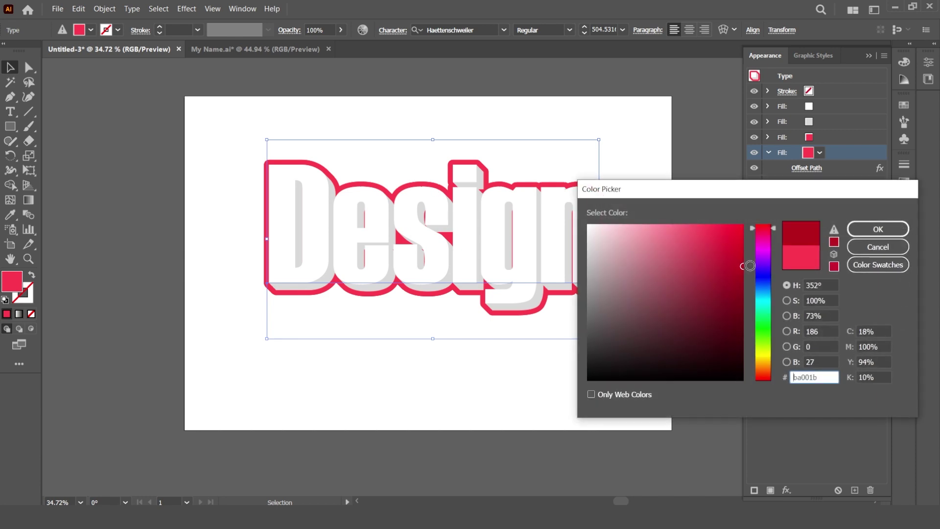
pyautogui.click(878, 229)
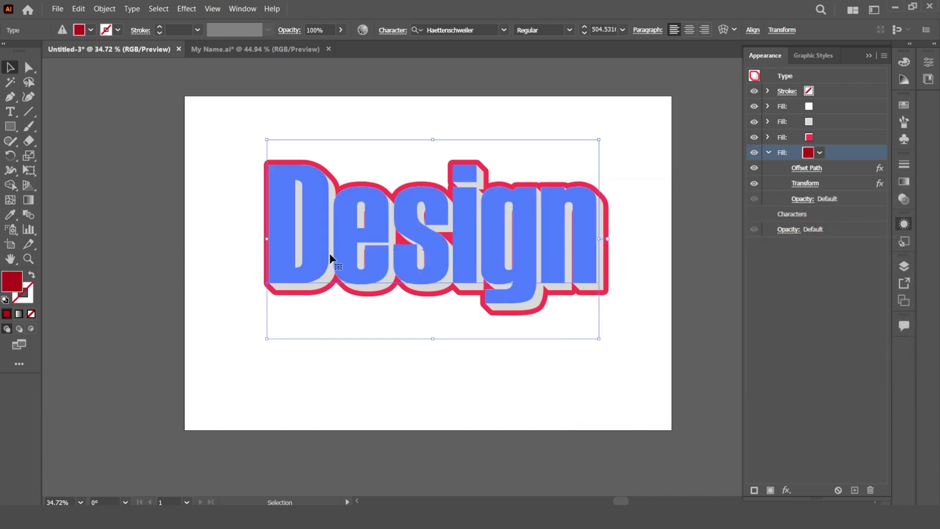
# - Set the number of copies in the dark red fill's Transform effect to 38
pyautogui.click(824, 186)
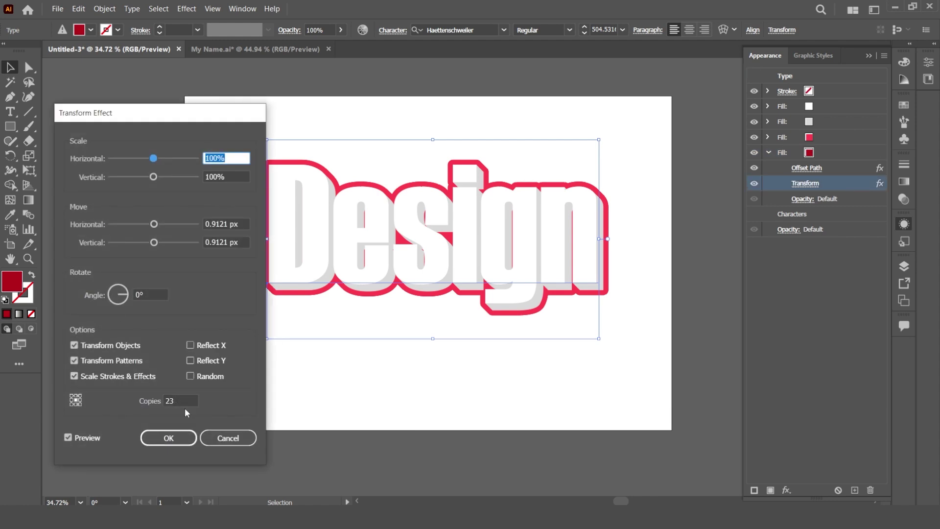
pyautogui.click(181, 401)
pyautogui.scroll(16, 182, 401)
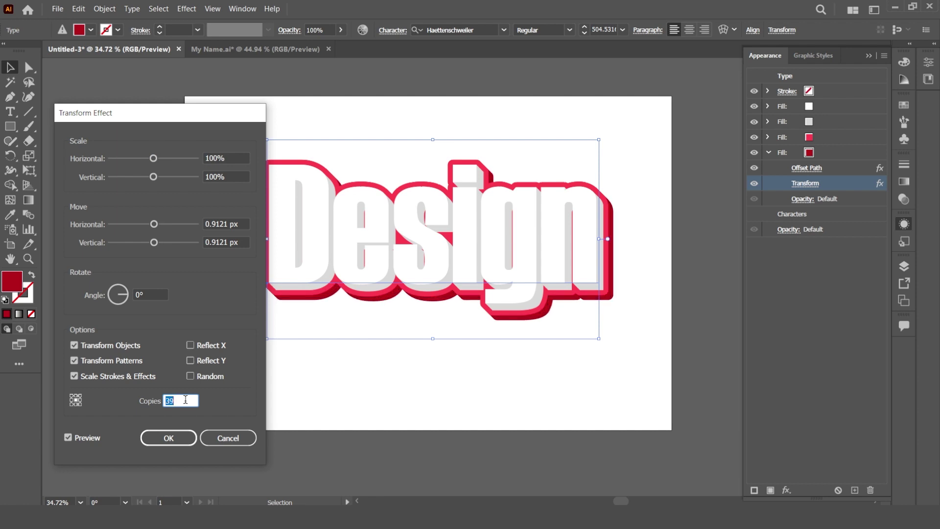
pyautogui.scroll(-1, 185, 400)
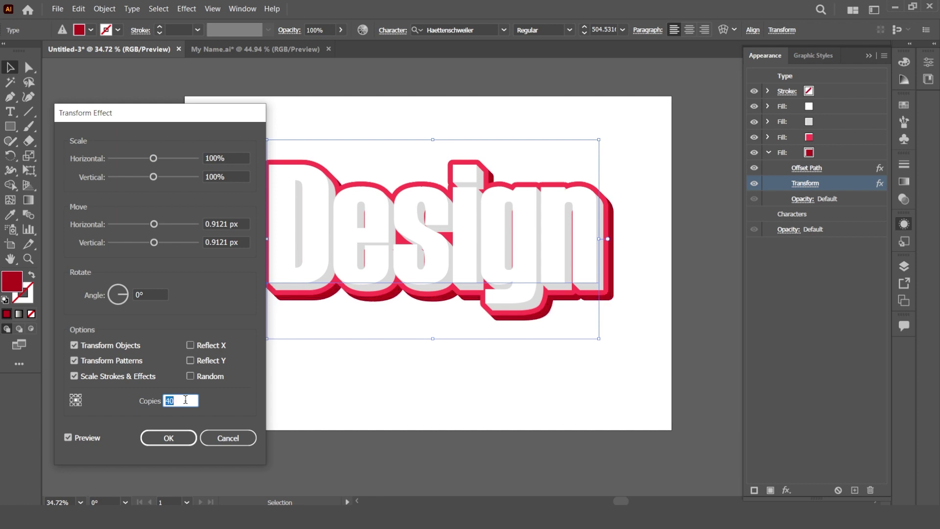
pyautogui.click(168, 438)
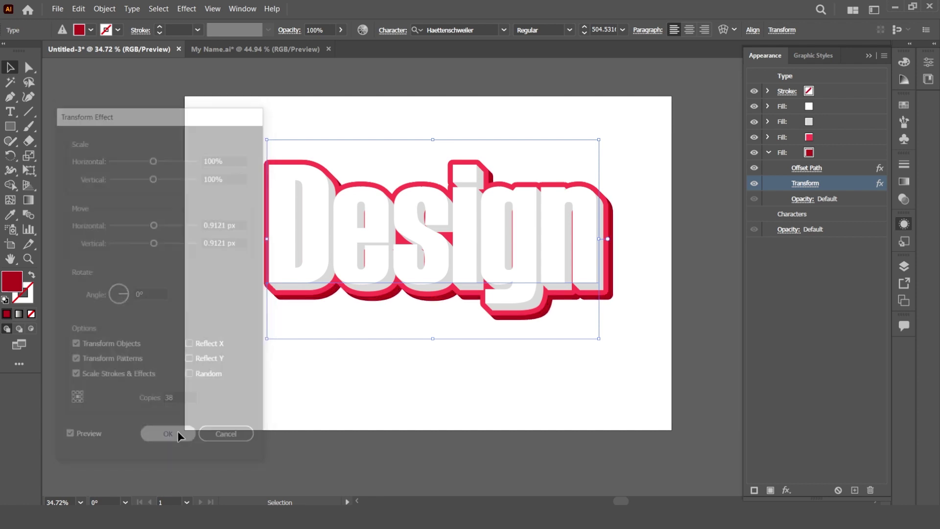
# - Set the dark red fill's Offset Path effect to 30 px, keeping the round joins
pyautogui.click(814, 168)
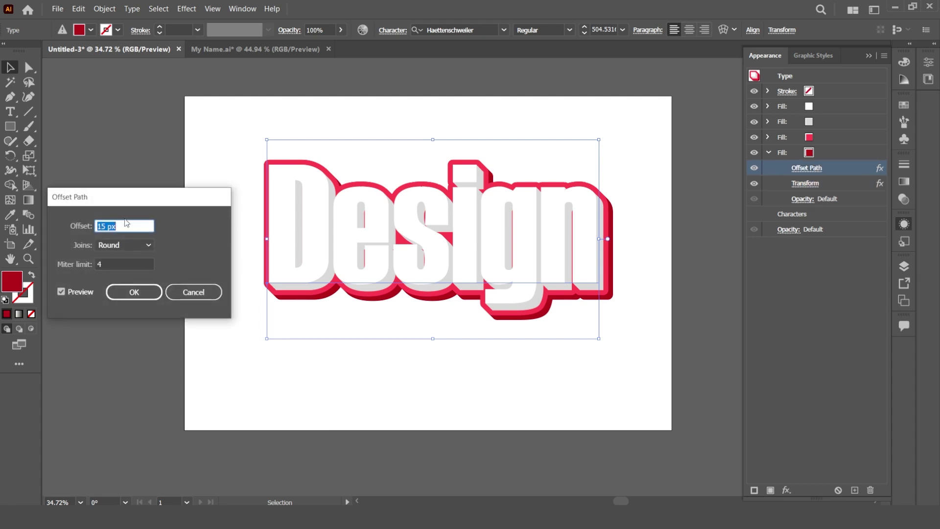
pyautogui.press('Up')
pyautogui.press('Up')
pyautogui.press('Up')
pyautogui.press('Up')
pyautogui.press('Up')
pyautogui.press('Up')
pyautogui.press('Up')
pyautogui.press('Up')
pyautogui.press('Up')
pyautogui.press('Up')
pyautogui.press('Up')
pyautogui.press('Up')
pyautogui.press('Up')
pyautogui.press('Up')
pyautogui.press('Up')
pyautogui.press('Up')
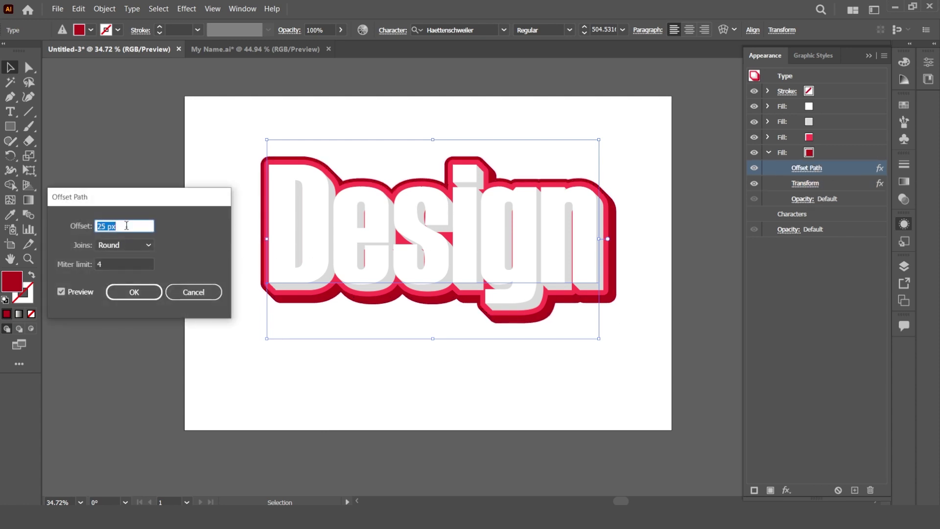
pyautogui.press('Up')
pyautogui.press('Up')
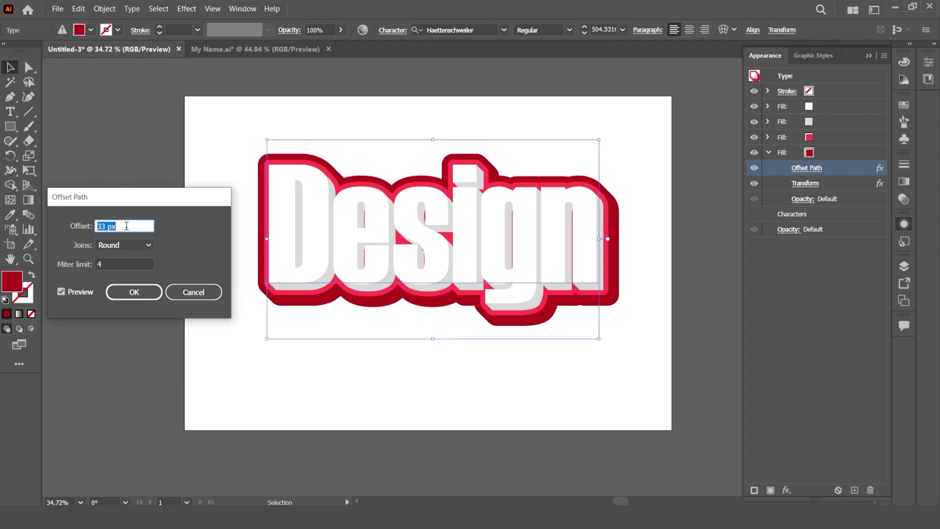
pyautogui.press('Down')
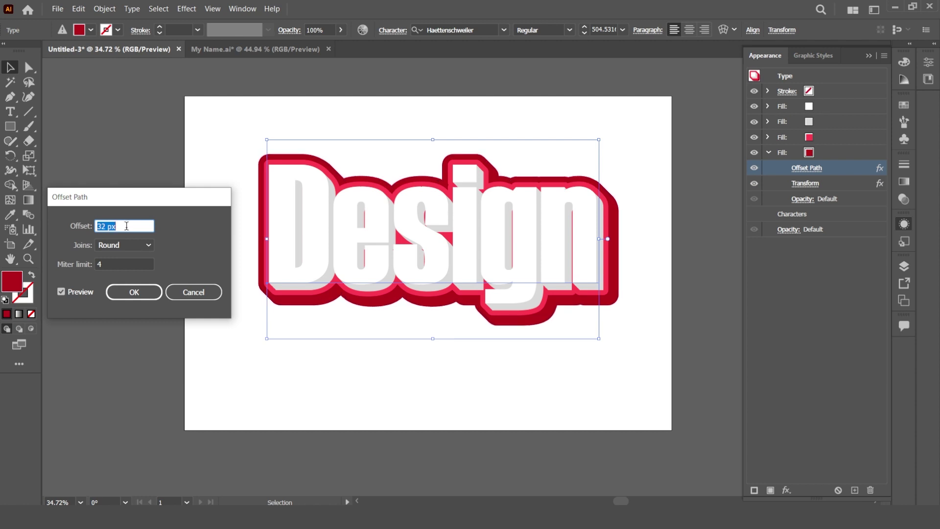
pyautogui.press('Down')
pyautogui.press('Down')
pyautogui.press('Up')
pyautogui.press('Down')
pyautogui.press('Down')
pyautogui.press('Down')
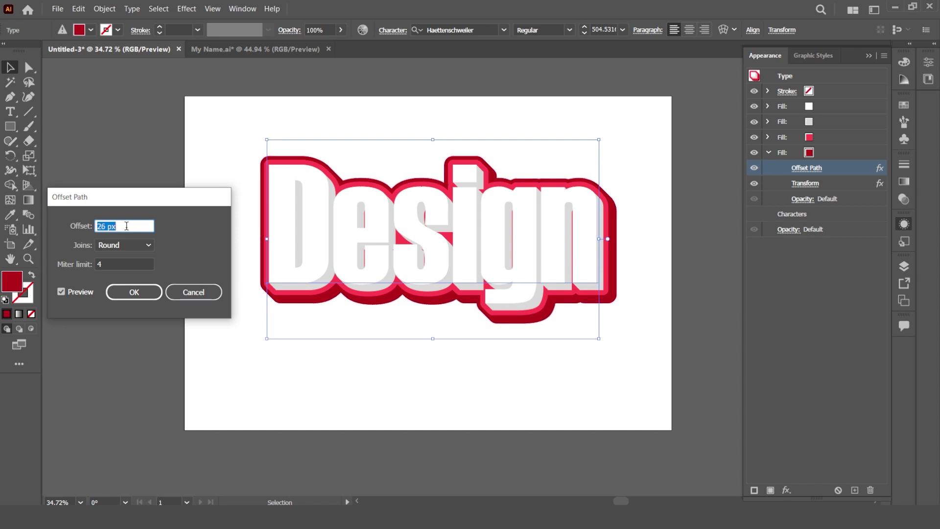
pyautogui.press('Up')
pyautogui.press('Up')
pyautogui.press('Up')
pyautogui.press('Down')
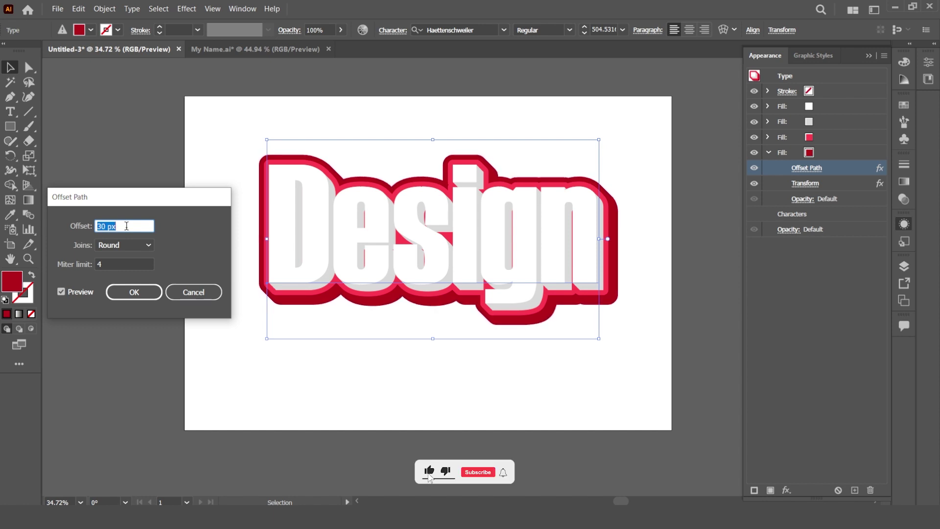
pyautogui.click(137, 293)
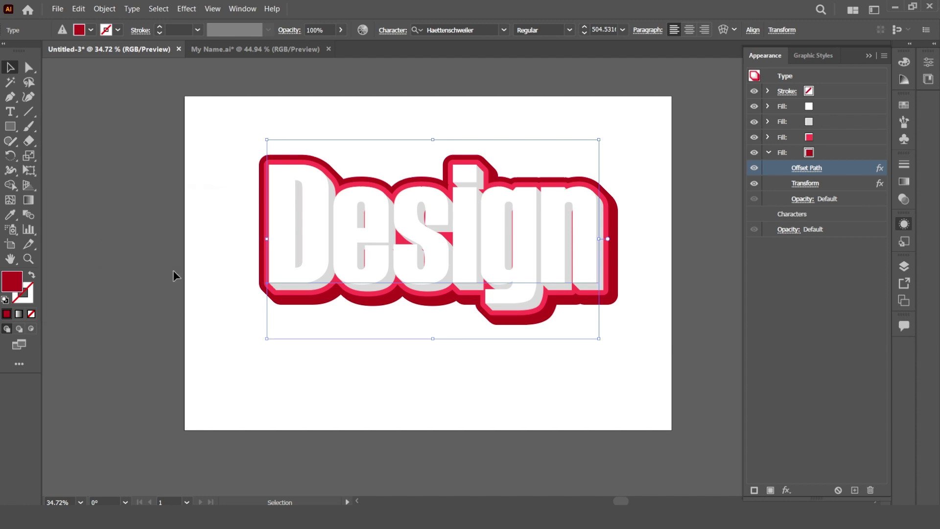
# - Start a Drop Shadow effect on the light grey fill with X and Y offsets of 6 px
pyautogui.click(845, 121)
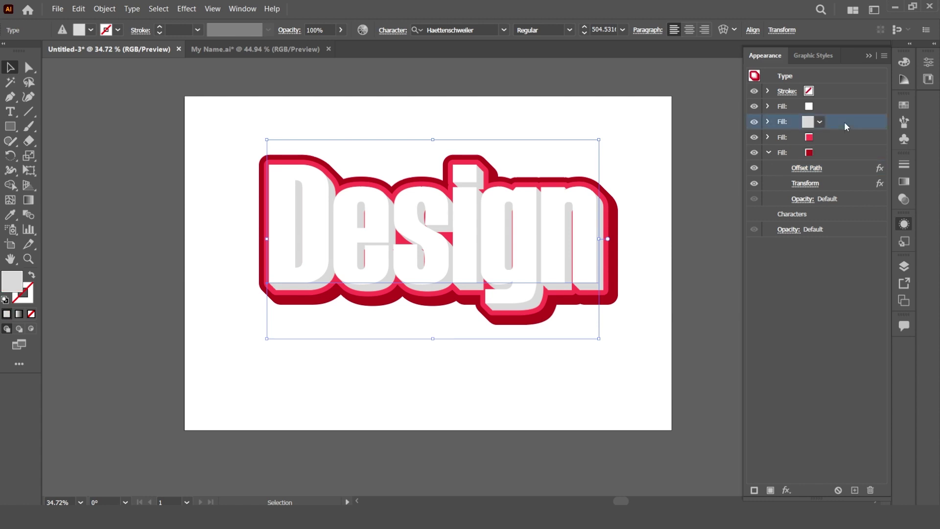
pyautogui.click(767, 121)
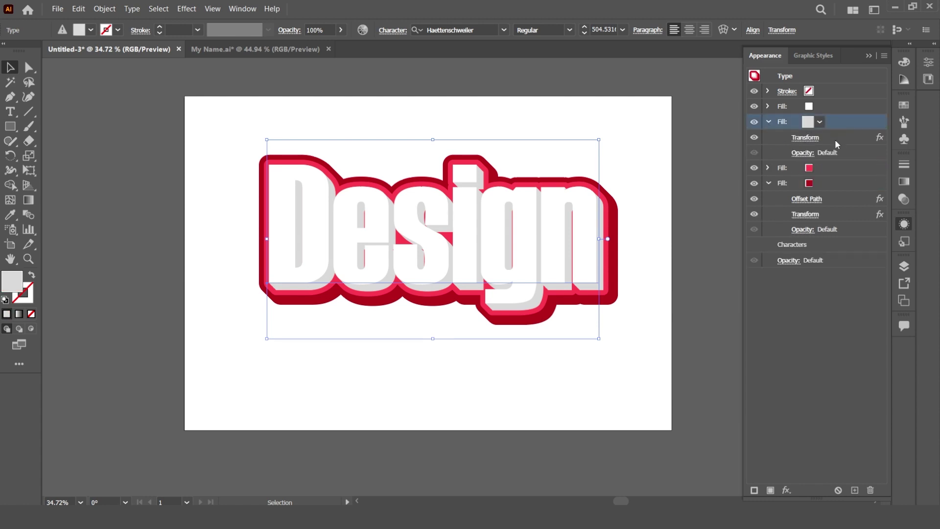
pyautogui.click(786, 490)
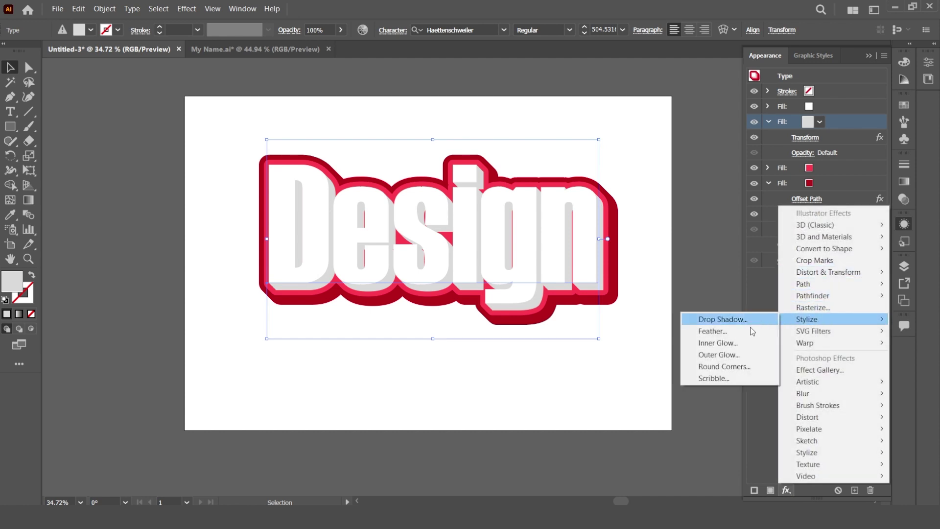
pyautogui.click(735, 321)
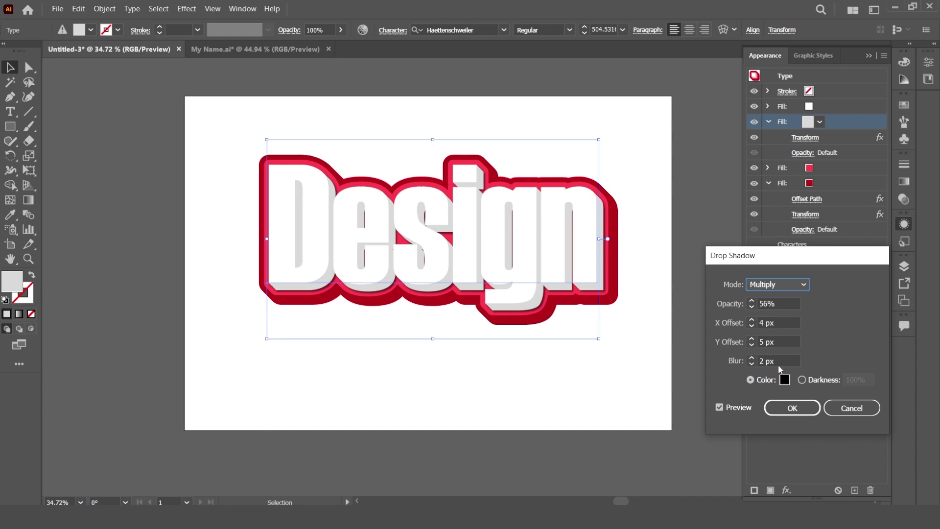
pyautogui.click(776, 322)
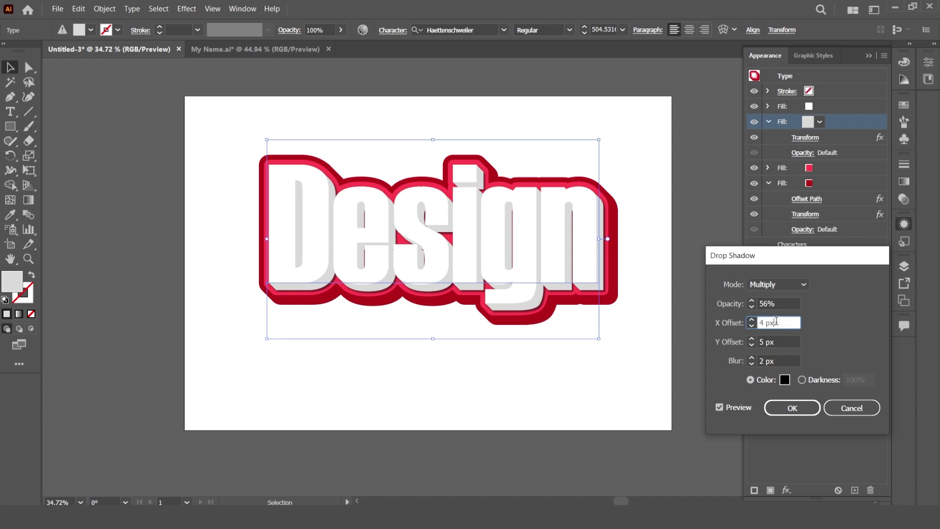
pyautogui.press('Up')
pyautogui.click(779, 342)
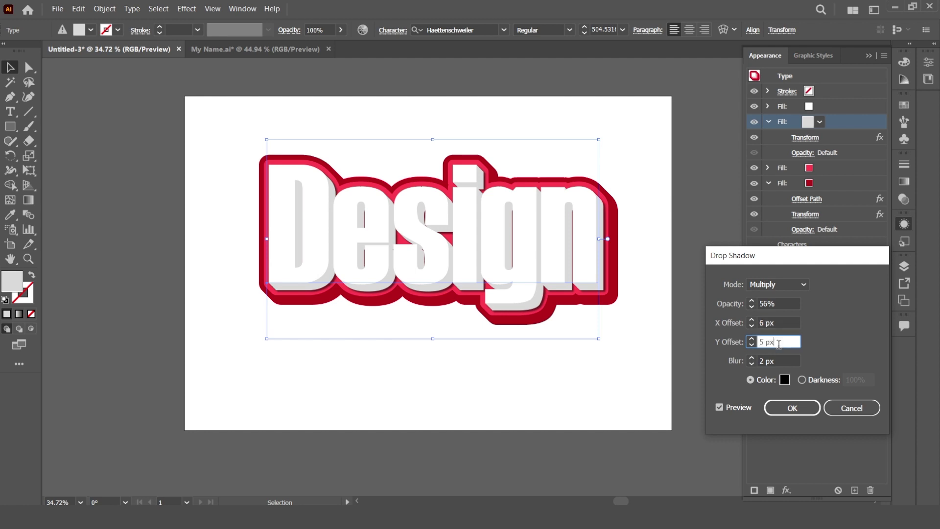
pyautogui.press('Up')
pyautogui.press('Up')
pyautogui.press('Up')
pyautogui.press('Down')
pyautogui.press('Down')
# - Set the opacity of the light grey fill's drop shadow to 30% and apply the effect
pyautogui.click(785, 304)
pyautogui.press('Up')
pyautogui.press('Up')
pyautogui.press('Up')
pyautogui.press('Up')
pyautogui.press('Up')
pyautogui.press('Up')
pyautogui.press('Up')
pyautogui.press('Up')
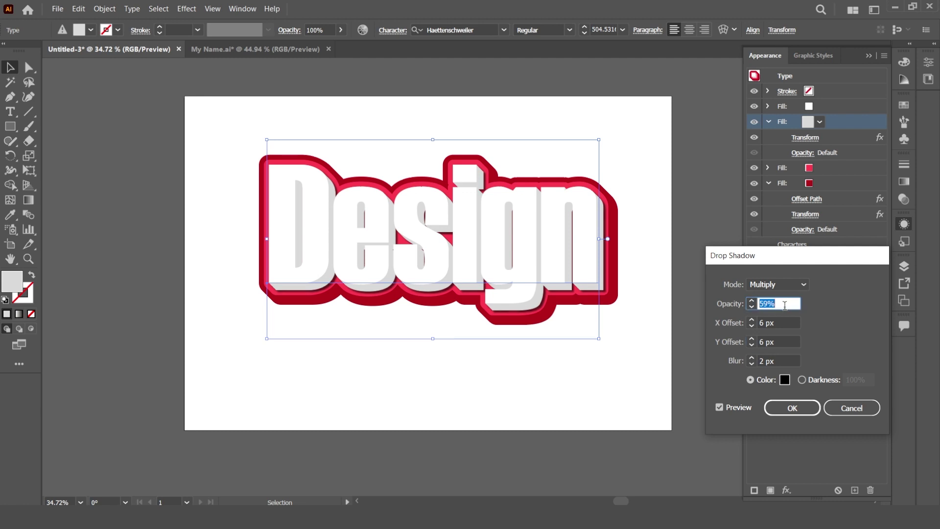
pyautogui.press('Down')
pyautogui.press('Down')
pyautogui.press('Down')
pyautogui.press('Down')
pyautogui.press('Down')
pyautogui.press('Down')
pyautogui.press('Down')
pyautogui.press('Down')
pyautogui.press('Down')
pyautogui.press('Down')
pyautogui.press('Down')
pyautogui.press('Down')
pyautogui.press('Down')
pyautogui.press('Down')
pyautogui.press('Down')
pyautogui.press('Down')
pyautogui.press('Down')
pyautogui.press('Down')
pyautogui.press('Down')
pyautogui.press('Down')
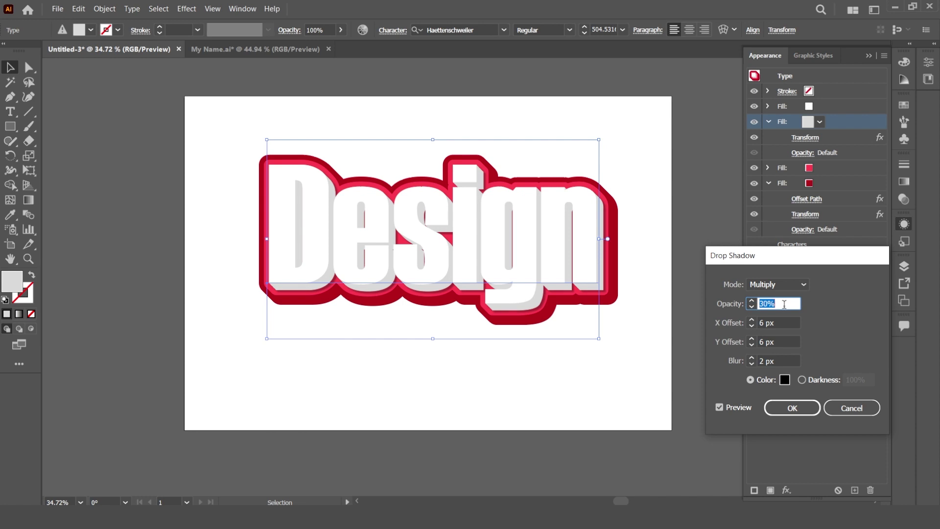
pyautogui.click(791, 408)
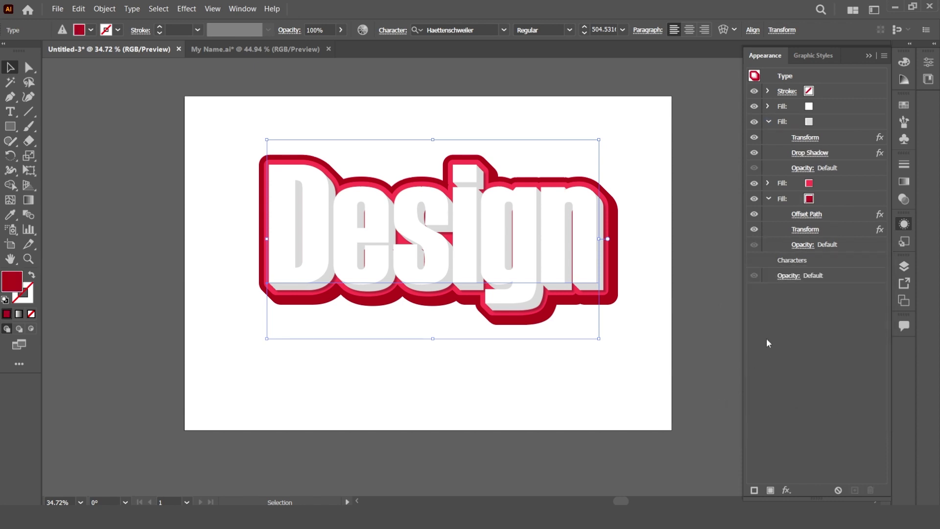
# - Start a Drop Shadow effect on the dark red fill with an opacity of 45%
pyautogui.click(832, 198)
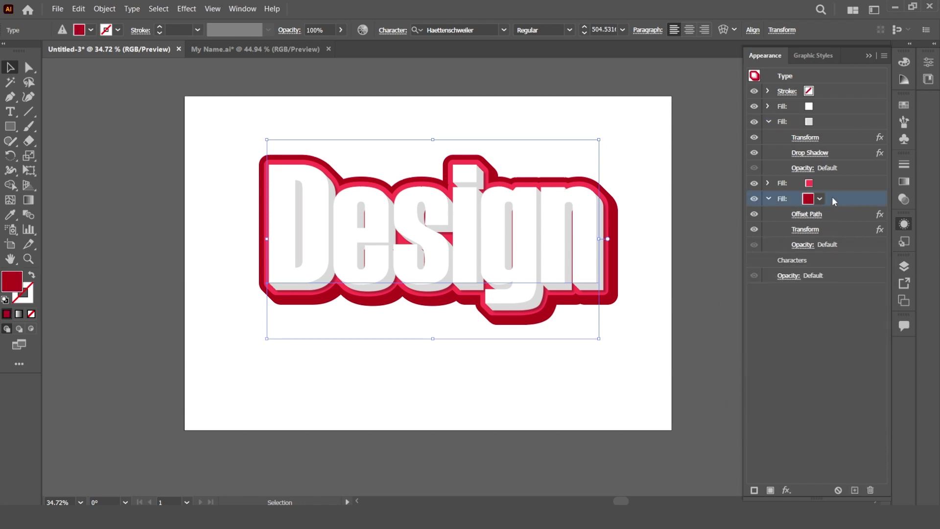
pyautogui.click(786, 490)
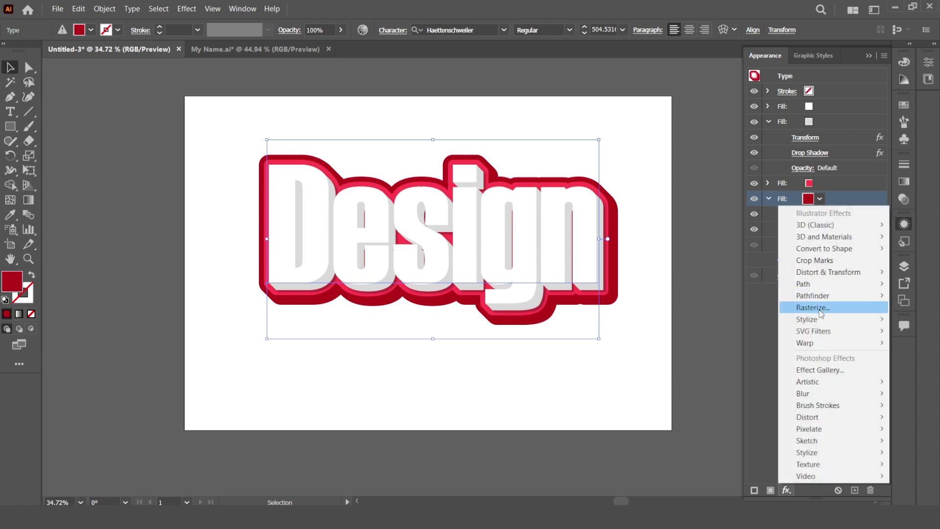
pyautogui.moveTo(821, 319)
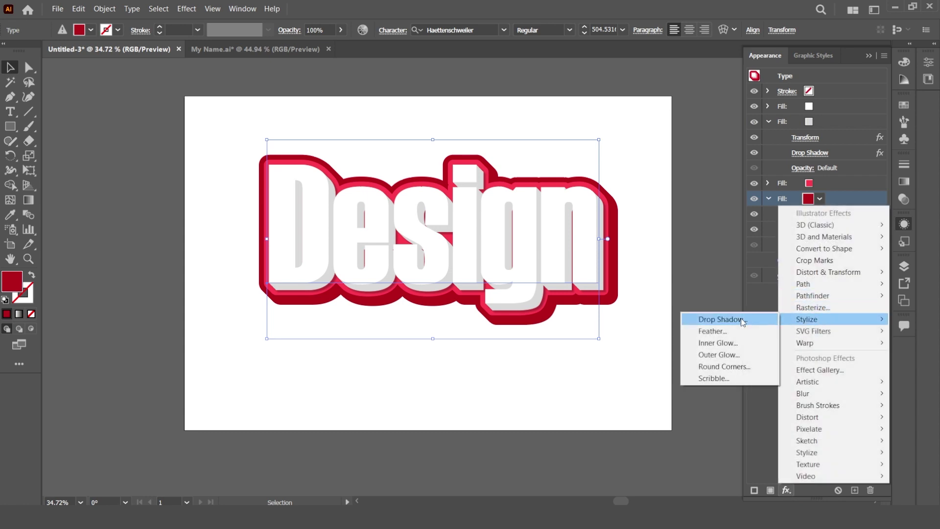
pyautogui.click(709, 319)
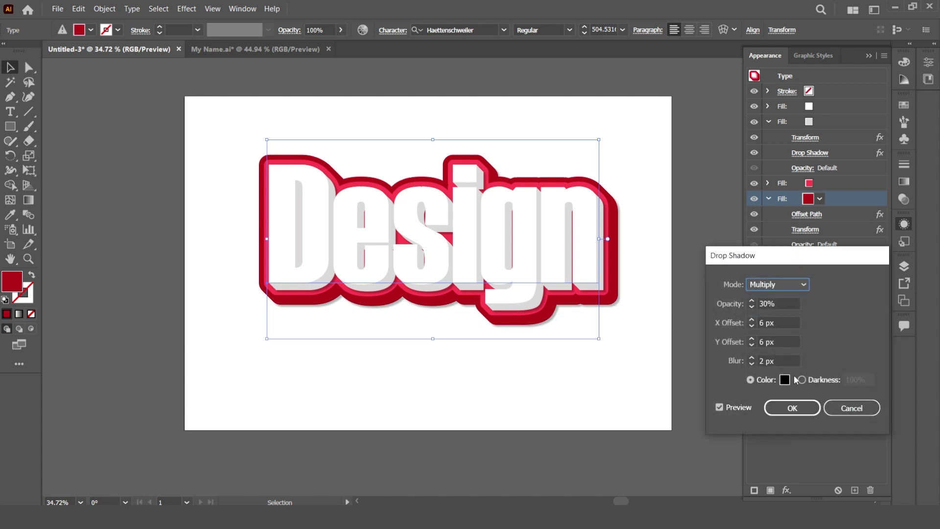
pyautogui.click(780, 302)
pyautogui.scroll(20, 780, 303)
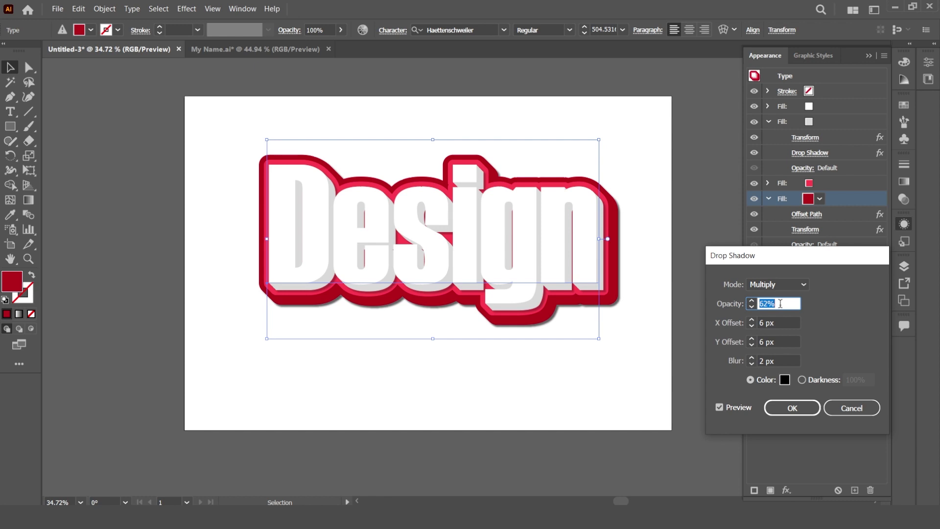
pyautogui.scroll(-10, 780, 304)
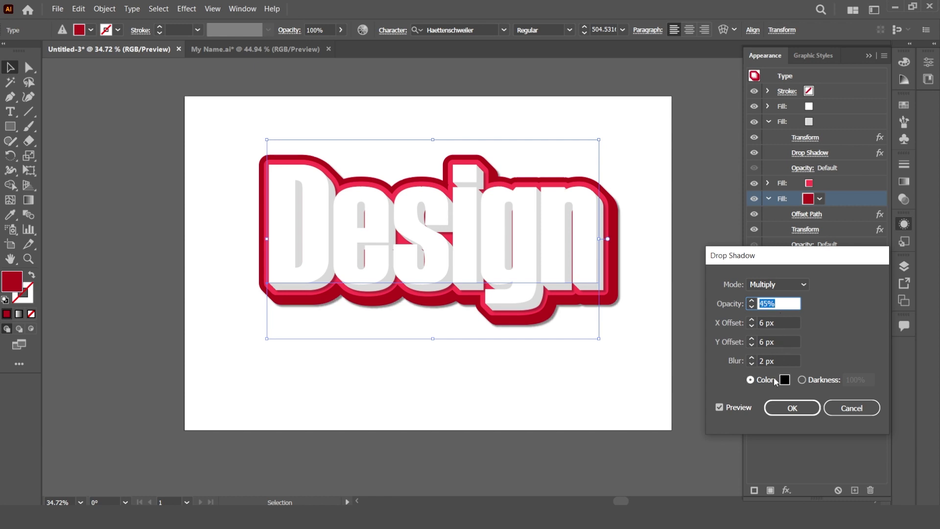
# - Set the dark red fill's drop shadow to a 9 px Y offset, 10 px blur and 54% opacity, and apply the effect
pyautogui.click(779, 342)
pyautogui.scroll(6, 781, 341)
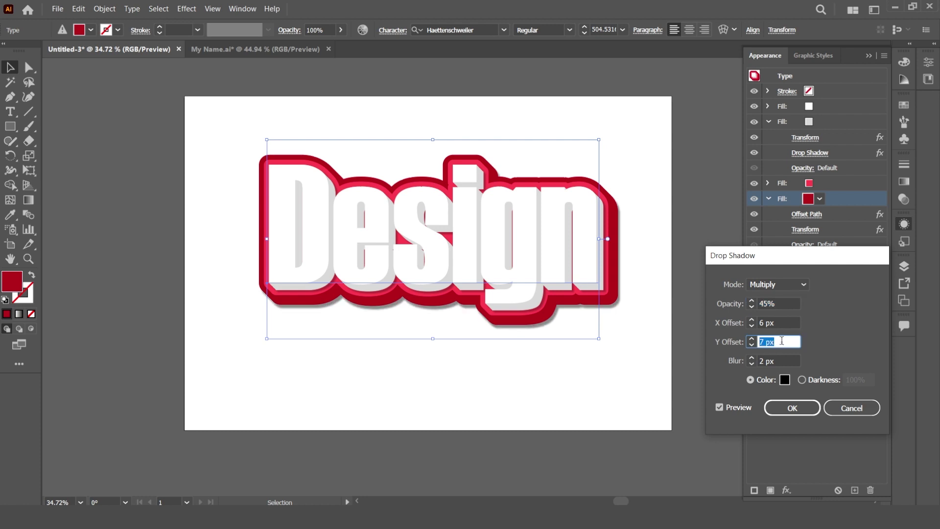
pyautogui.scroll(-3, 782, 341)
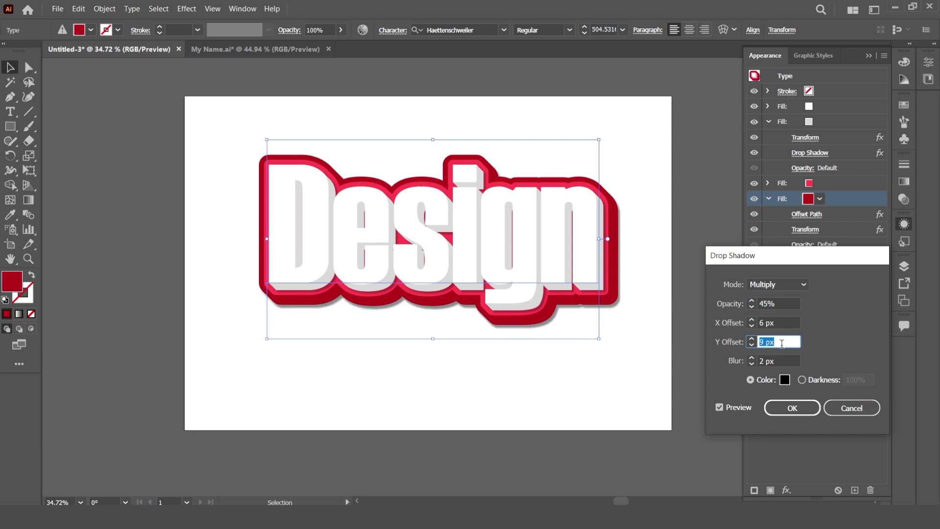
pyautogui.click(751, 358)
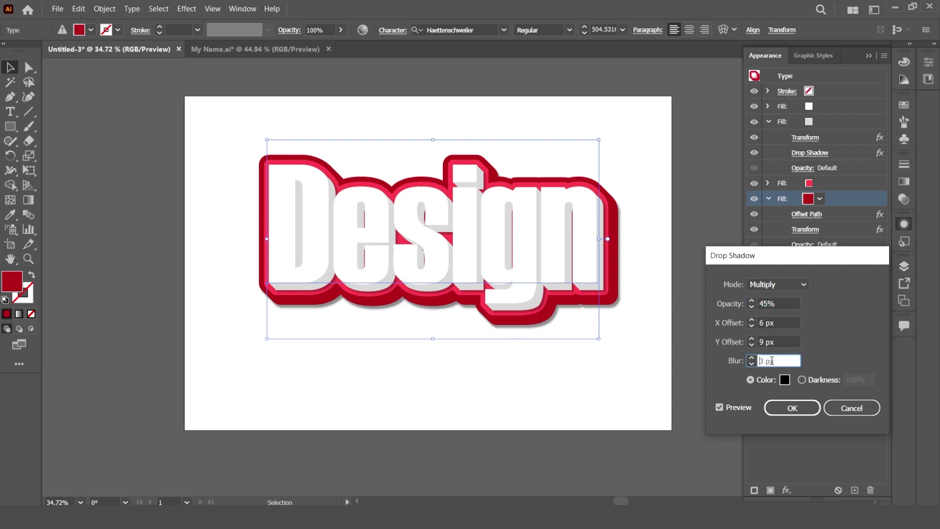
pyautogui.scroll(6, 784, 362)
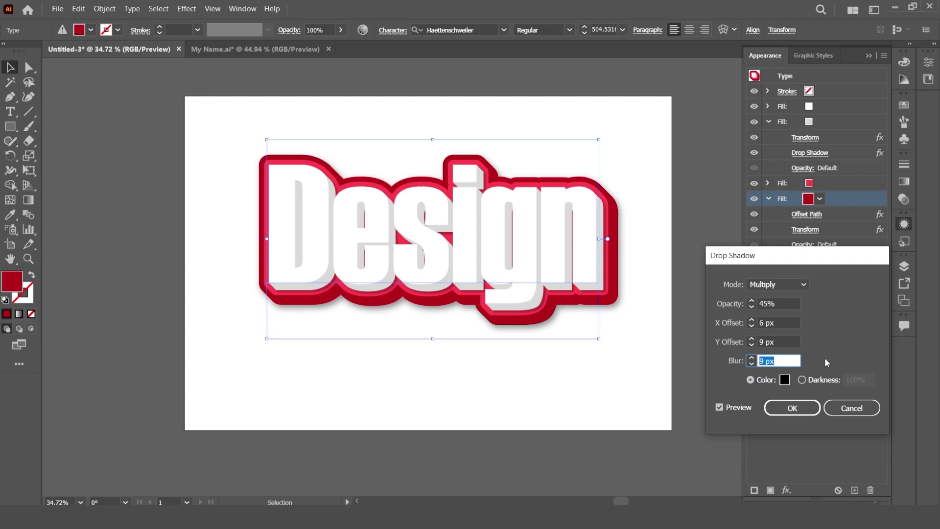
pyautogui.scroll(1, 792, 360)
pyautogui.scroll(1, 783, 305)
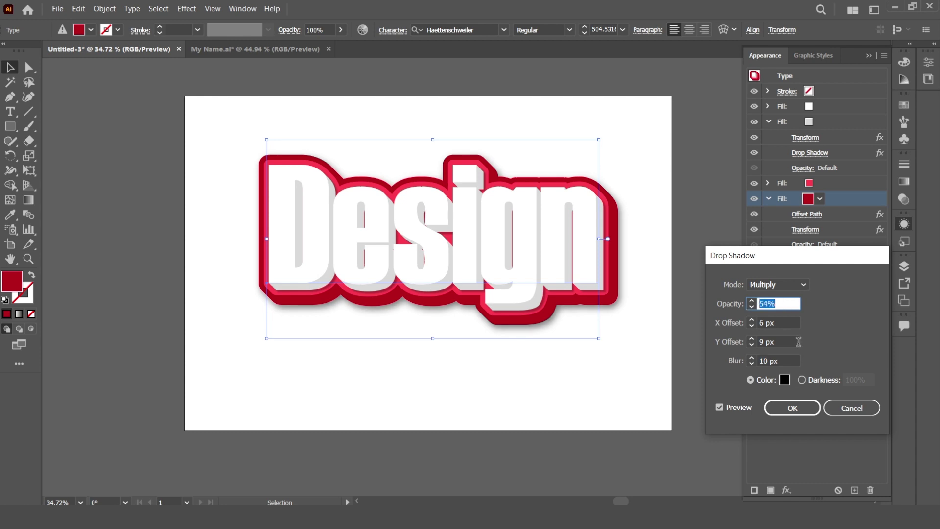
pyautogui.click(803, 408)
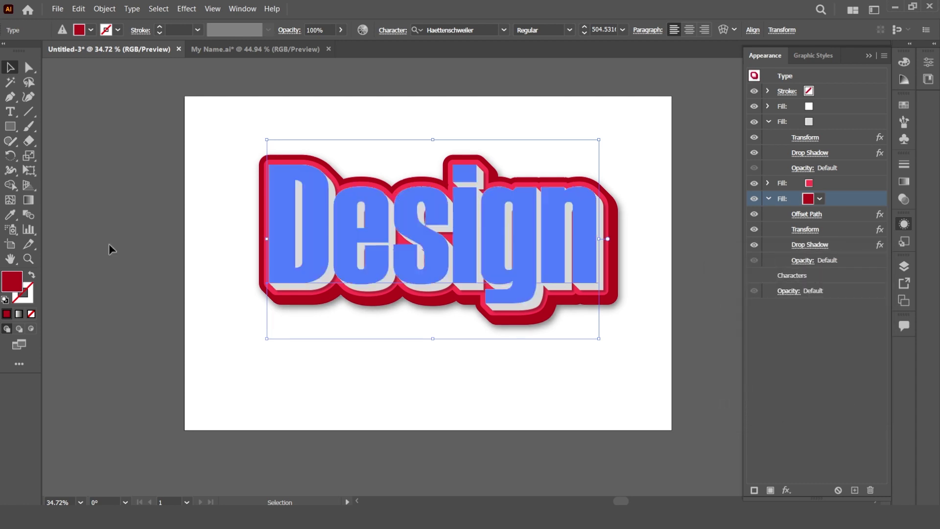
# - Select all characters of the Design text and change their font to Analog Script Clean PERSONAL
pyautogui.click(10, 112)
pyautogui.doubleClick(415, 268)
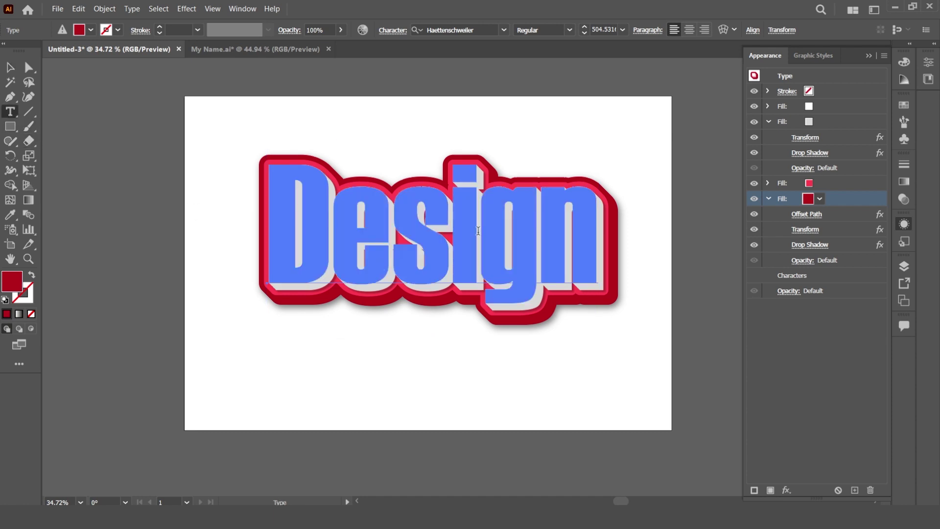
pyautogui.click(456, 239)
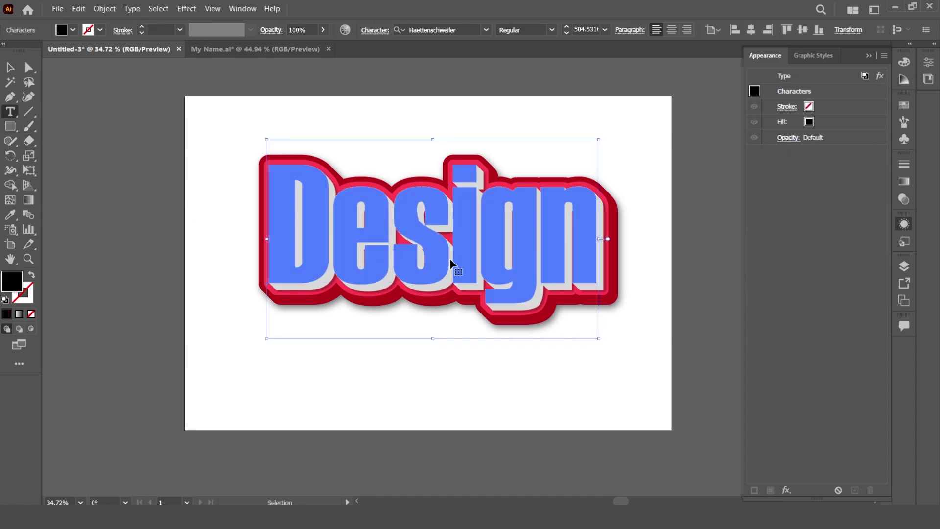
pyautogui.doubleClick(450, 258)
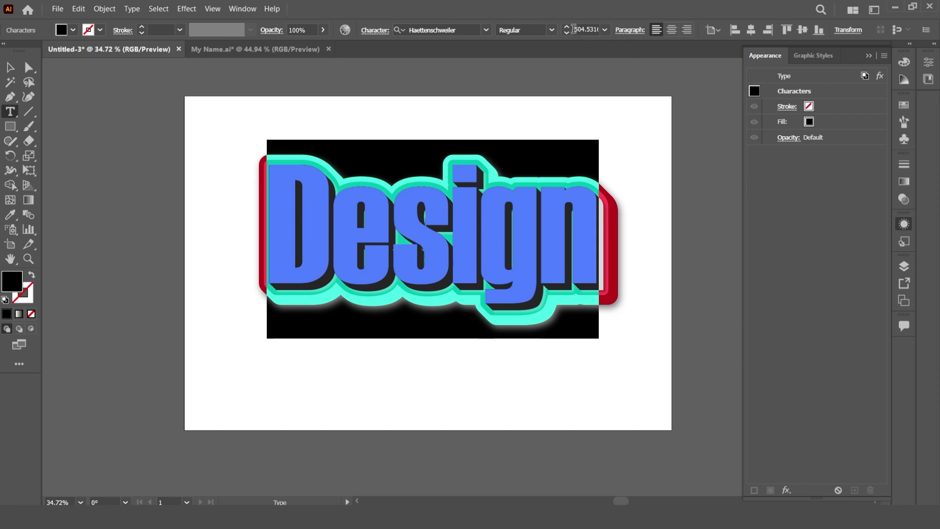
pyautogui.click(486, 30)
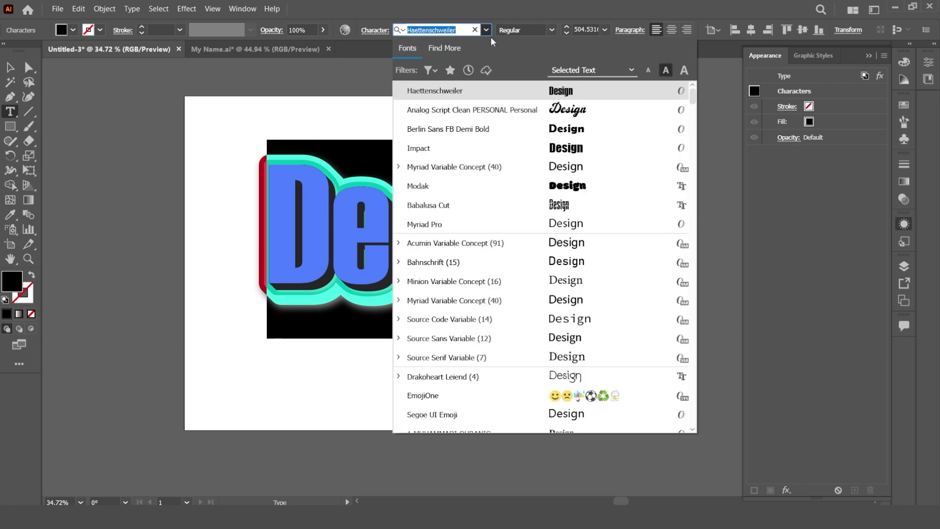
pyautogui.click(563, 109)
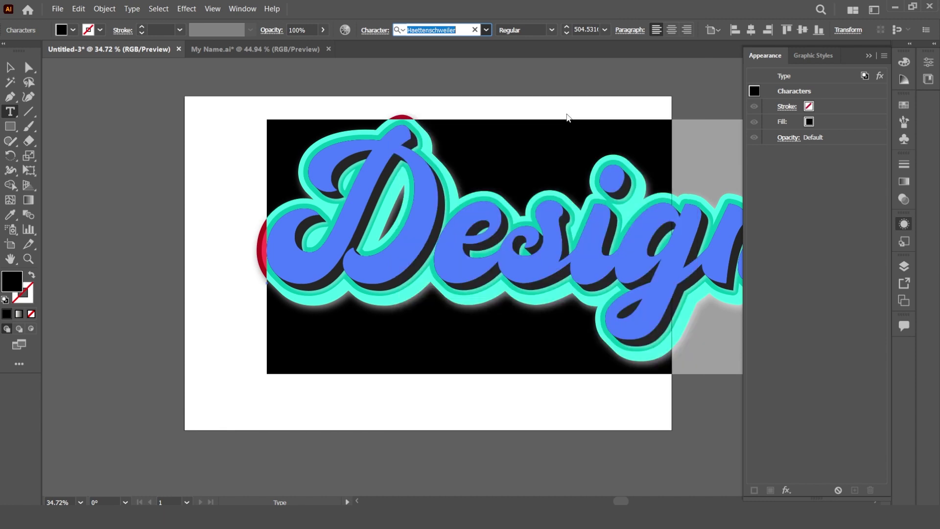
pyautogui.click(580, 246)
pyautogui.press('Return')
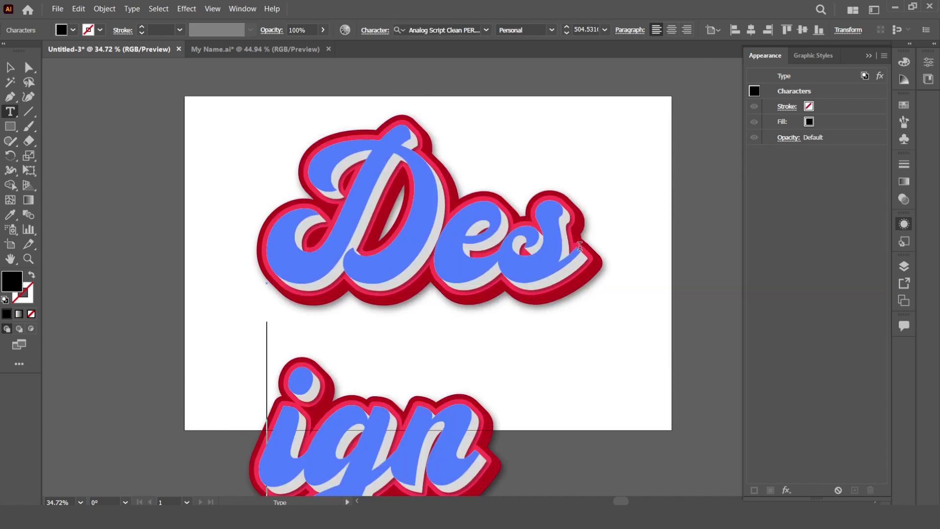
pyautogui.press('BackSpace')
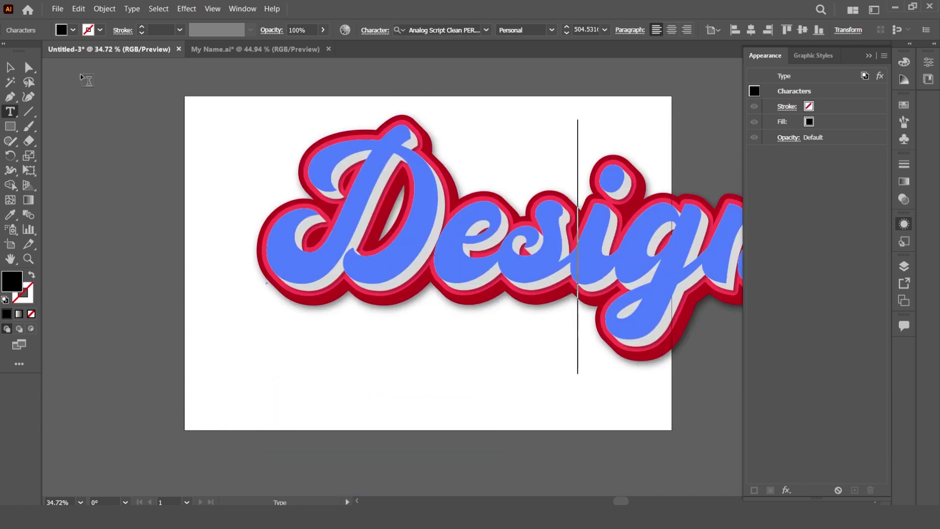
# - Scale the Design text down to a font size of about 270 and move it into the artboard's upper left area
pyautogui.click(10, 67)
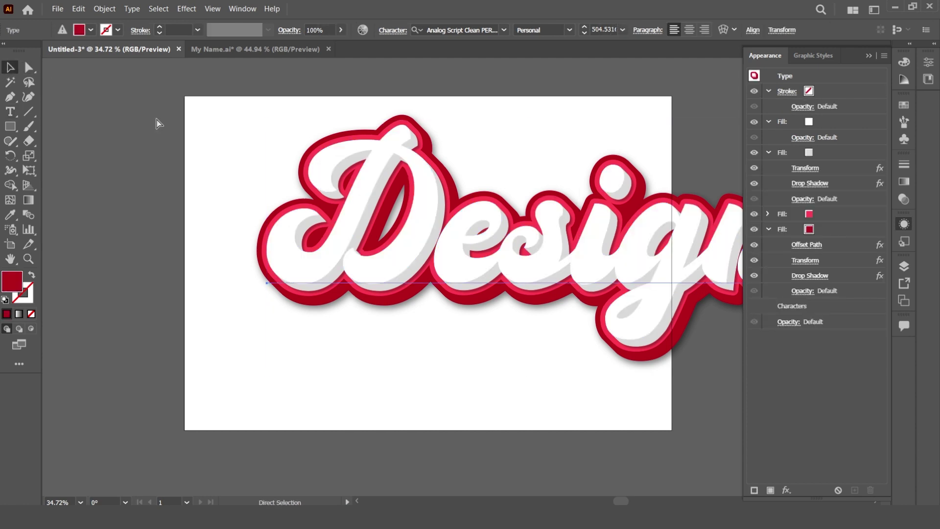
pyautogui.hotkey('ctrl', 't')
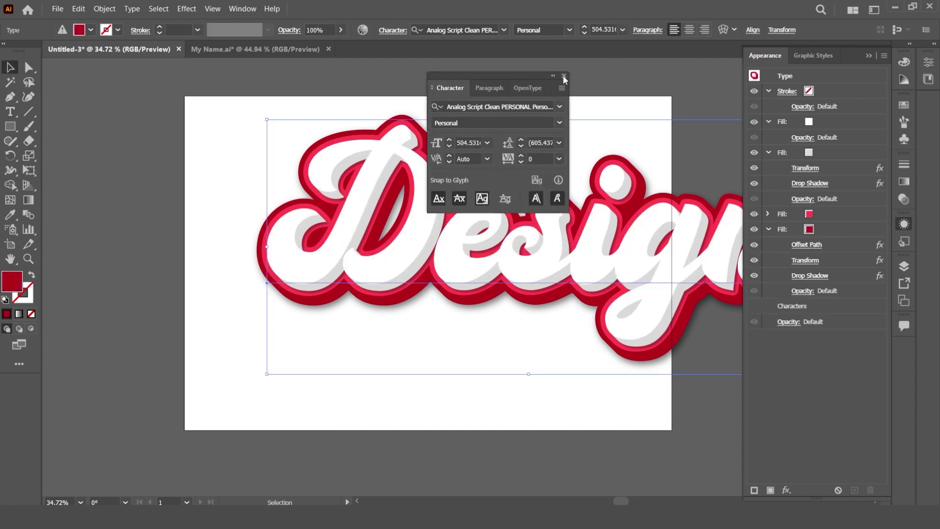
pyautogui.click(564, 75)
pyautogui.moveTo(266, 119); pyautogui.dragTo(388, 178)
pyautogui.moveTo(533, 254); pyautogui.dragTo(352, 202)
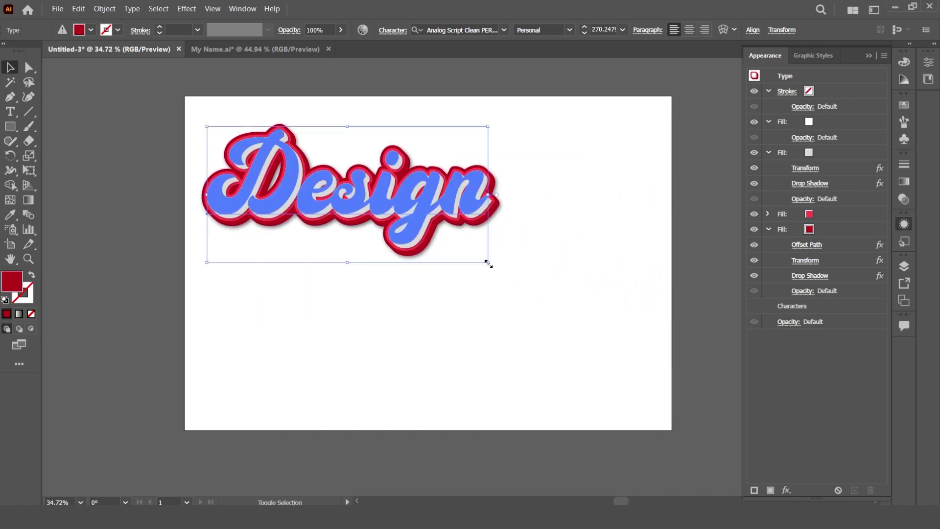
# - Enlarge the Design text to a font size of about 440, shift it to span the artboard's width, and deselect it
pyautogui.moveTo(488, 263); pyautogui.dragTo(658, 359)
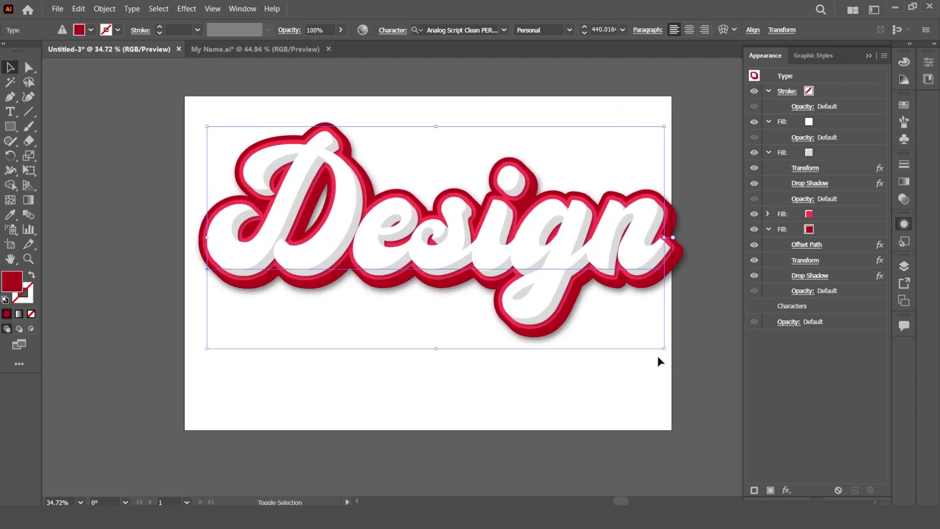
pyautogui.click(410, 386)
pyautogui.moveTo(557, 255)
pyautogui.mouseDown()
pyautogui.moveTo(556, 267)
pyautogui.moveTo(548, 263)
pyautogui.mouseUp()
pyautogui.click(686, 113)
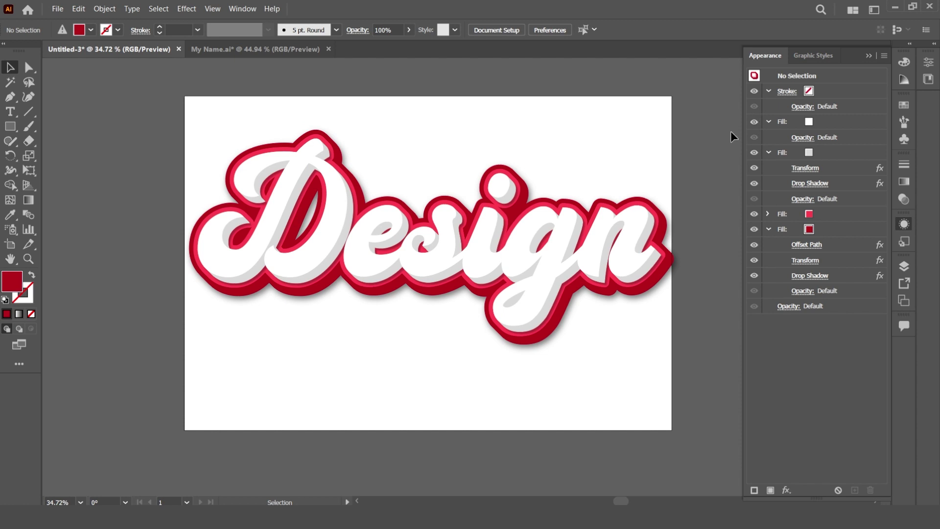